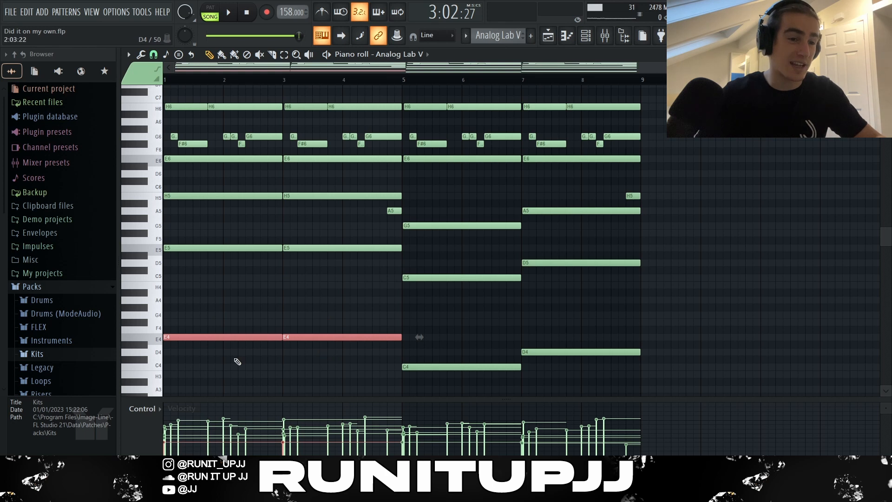
Step: Examine the progression's root notes E4, C4 and D4, and the long H5, G5 and A5 notes above them
{"action": "left_click", "coordinate": [481, 365]}
{"action": "left_click", "coordinate": [569, 352]}
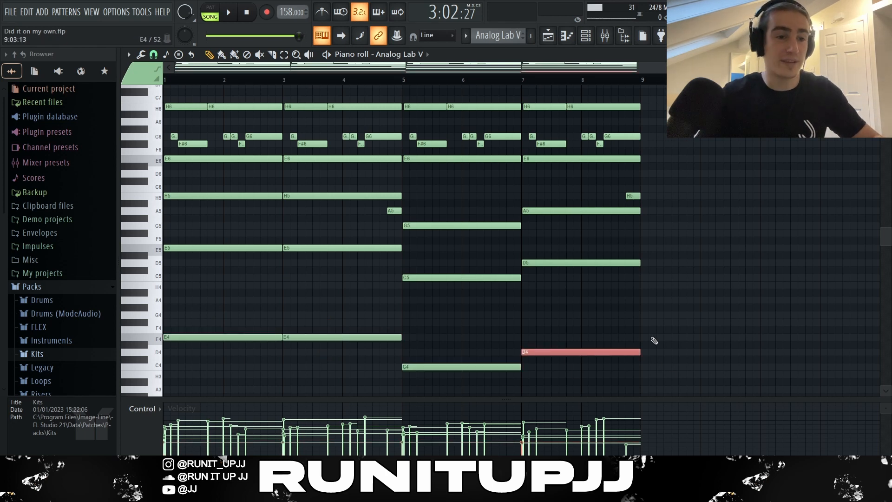
{"action": "left_click_drag", "start_coordinate": [702, 334], "coordinate": [234, 295]}
{"action": "scroll", "coordinate": [469, 280], "scroll_direction": "up", "scroll_amount": 2}
{"action": "left_click", "coordinate": [317, 240], "text": "ctrl+shift"}
{"action": "left_click_drag", "start_coordinate": [230, 251], "coordinate": [369, 243]}
{"action": "left_click", "coordinate": [430, 270], "text": "ctrl+shift"}
{"action": "left_click", "coordinate": [534, 254], "text": "ctrl+shift"}
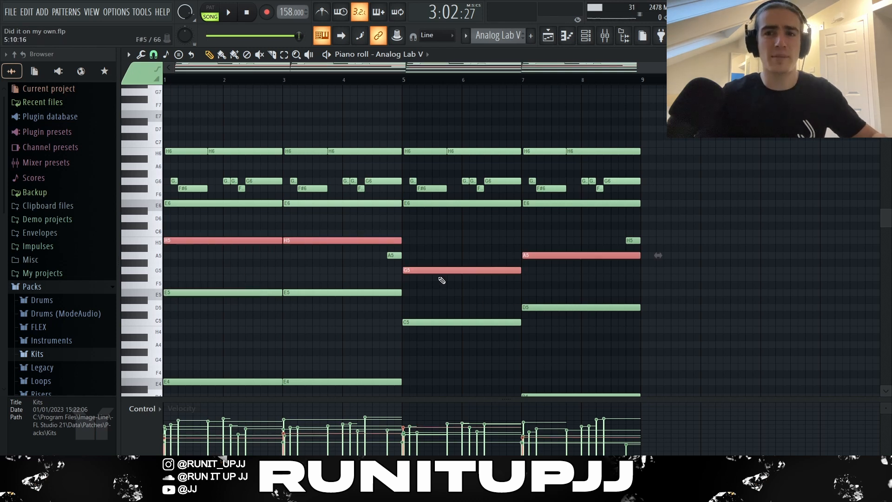
{"action": "left_click", "coordinate": [183, 275]}
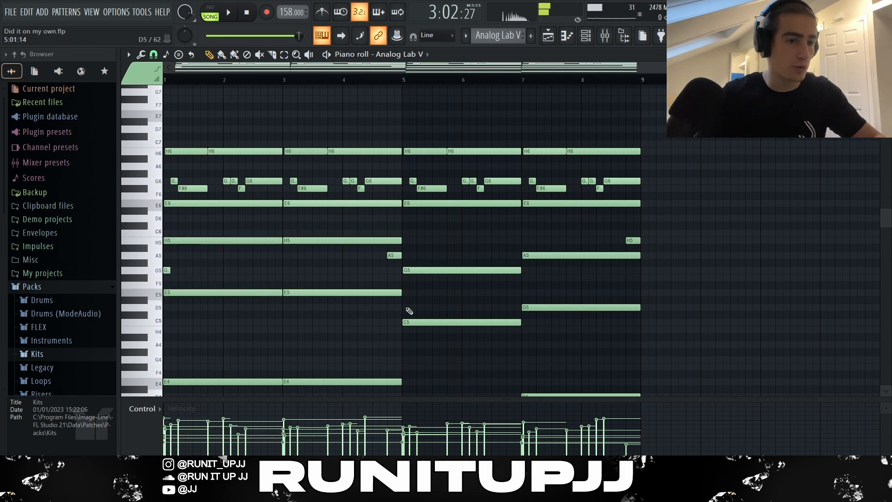
{"action": "left_click", "coordinate": [408, 293]}
{"action": "left_click", "coordinate": [525, 285]}
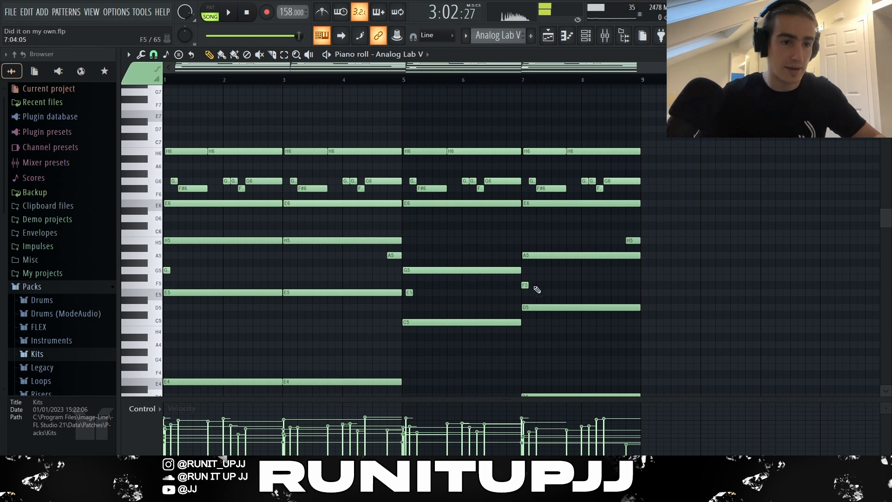
{"action": "right_click", "coordinate": [525, 285]}
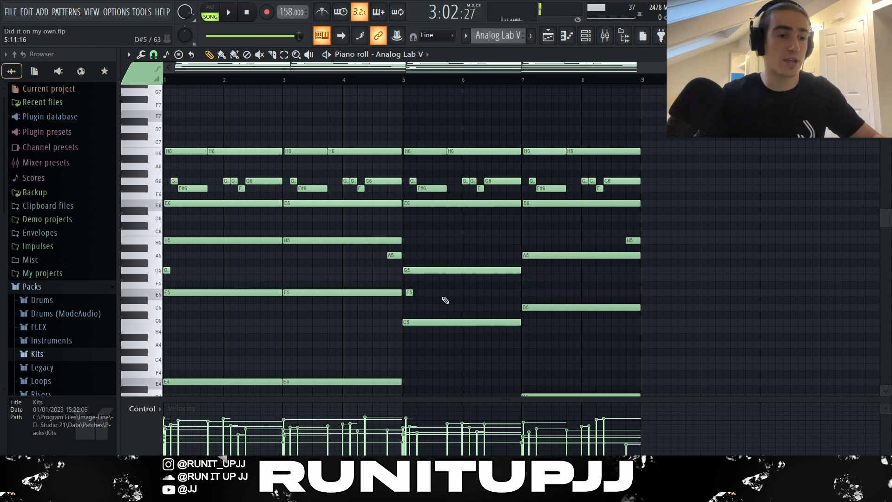
{"action": "right_click", "coordinate": [410, 293]}
{"action": "right_click", "coordinate": [167, 271]}
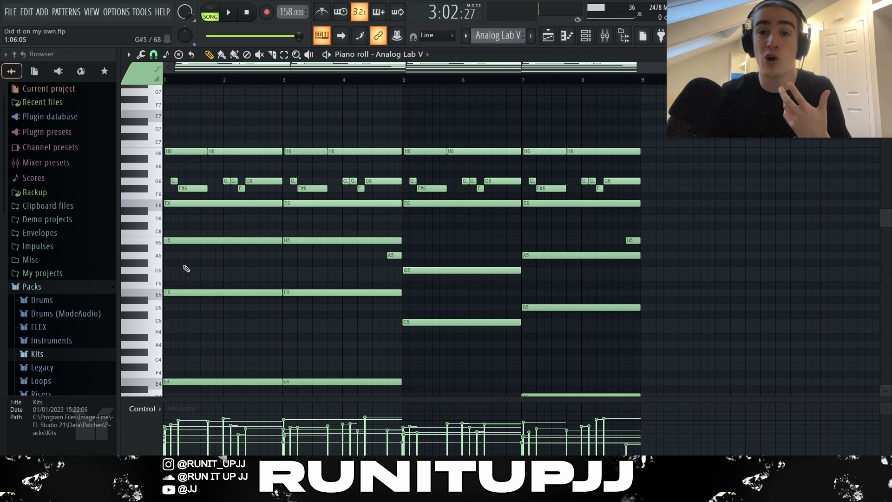
Step: Examine the short A5 and H5 passing notes and the repeating upper melody of G6, F#6 and H6 notes
{"action": "left_click_drag", "start_coordinate": [368, 251], "coordinate": [409, 263], "text": "ctrl"}
{"action": "left_click_drag", "start_coordinate": [646, 236], "coordinate": [601, 250], "text": "ctrl"}
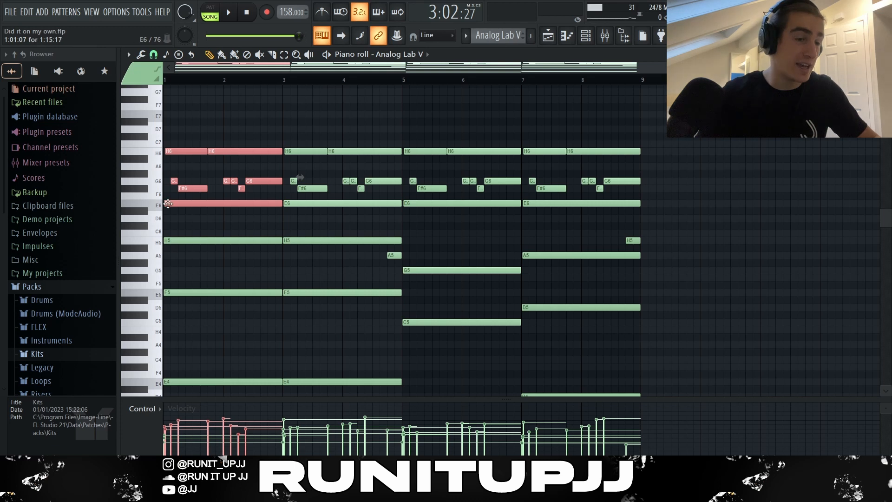
{"action": "scroll", "coordinate": [167, 203], "scroll_direction": "up", "scroll_amount": 3, "text": "ctrl"}
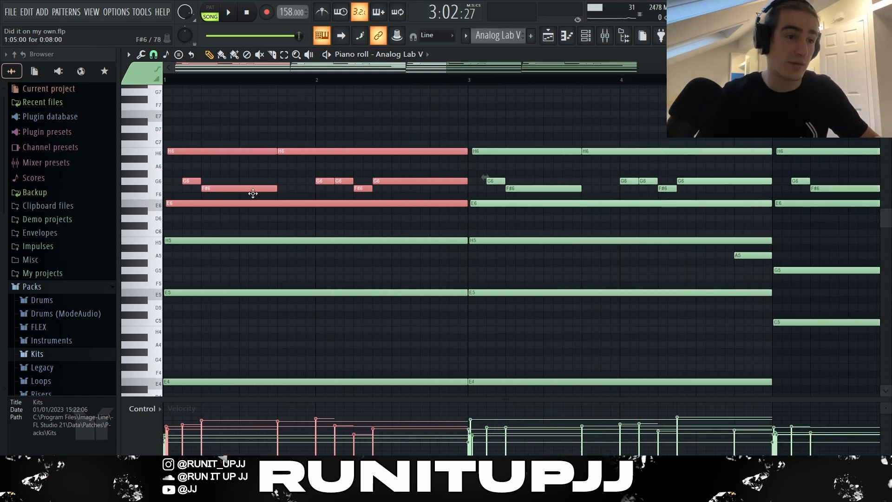
{"action": "left_click_drag", "start_coordinate": [172, 134], "coordinate": [189, 207], "text": "ctrl"}
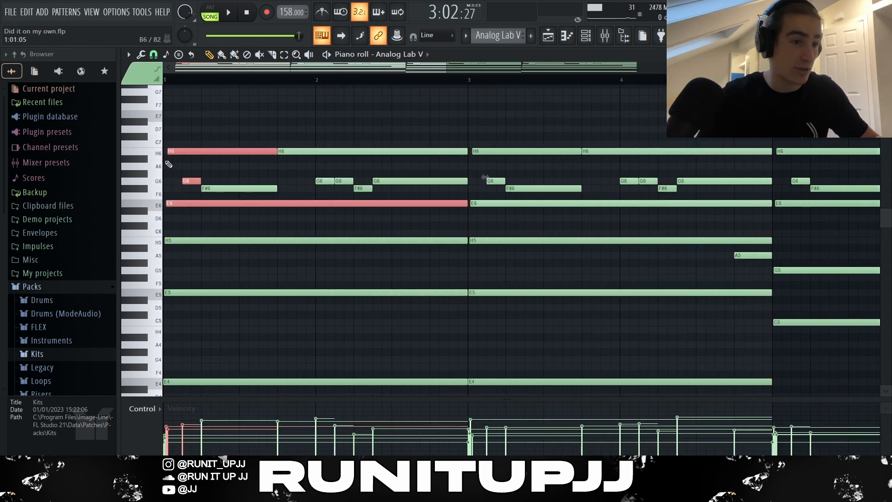
{"action": "left_click", "coordinate": [212, 188]}
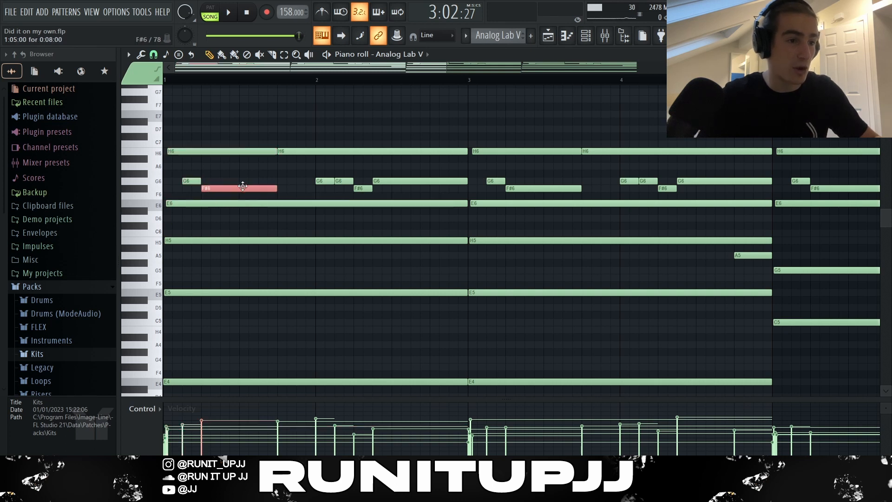
{"action": "left_click_drag", "start_coordinate": [305, 171], "coordinate": [395, 190], "text": "ctrl"}
{"action": "left_click", "coordinate": [278, 151]}
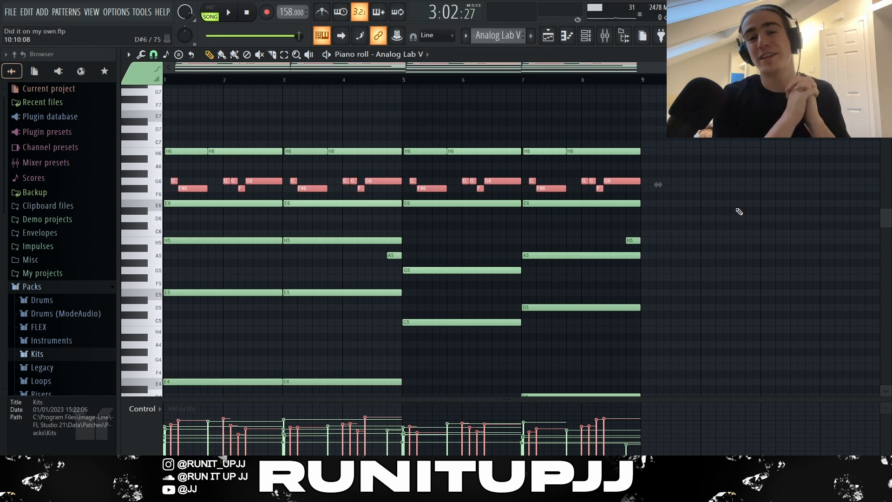
Step: Strum the piano roll notes' start times with preserved ends and randomize their velocities in bipolar mode
{"action": "key", "text": "alt+s"}
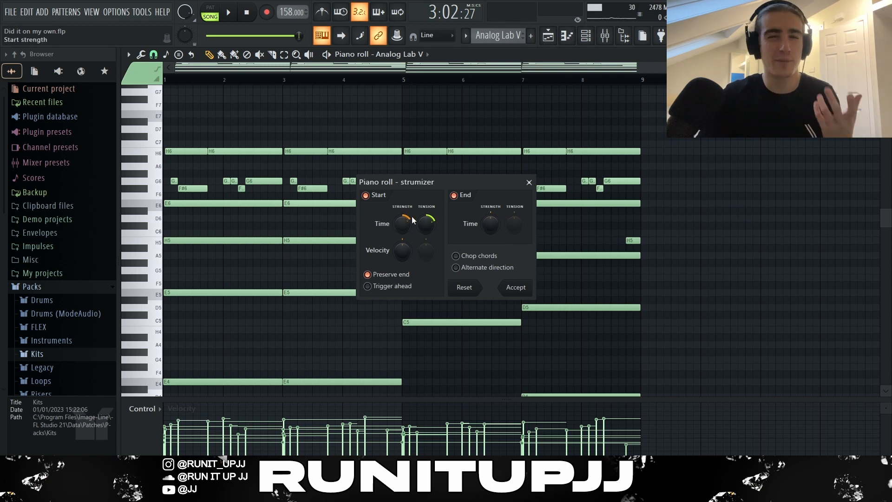
{"action": "key", "text": "alt+r"}
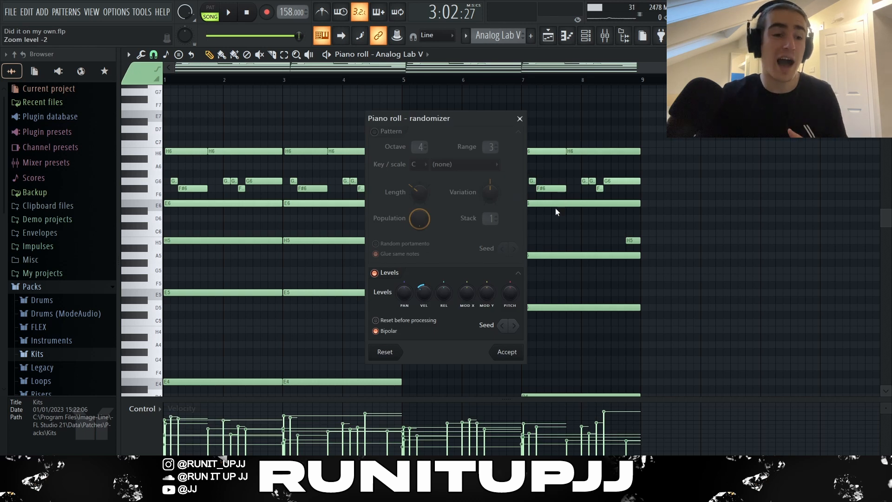
{"action": "mouse_move", "coordinate": [423, 292]}
{"action": "left_mouse_down"}
{"action": "mouse_move", "coordinate": [423, 305]}
{"action": "mouse_move", "coordinate": [427, 297]}
{"action": "left_mouse_up"}
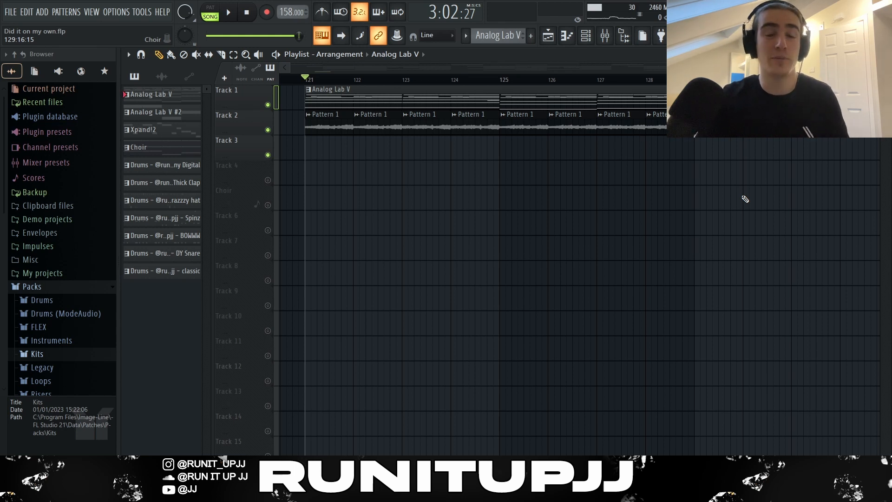
Step: Quick-render the Analog Lab V pattern as an audio clip
{"action": "right_click", "coordinate": [169, 96]}
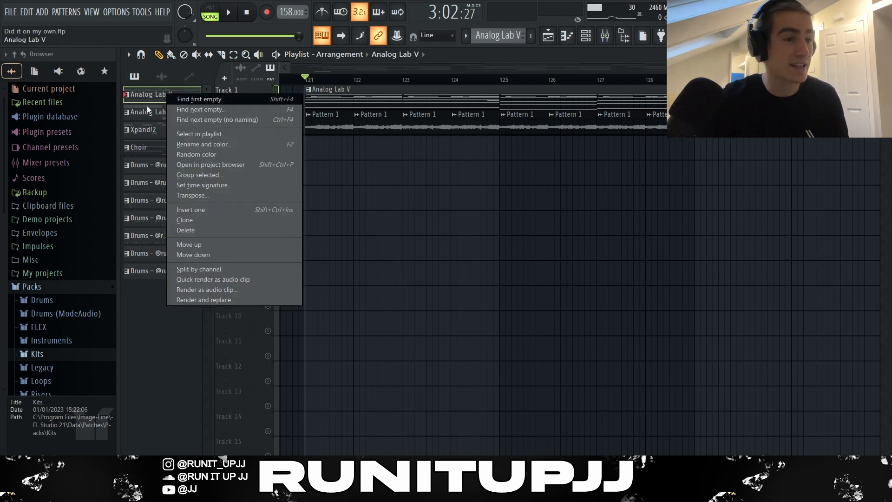
{"action": "left_click", "coordinate": [246, 280]}
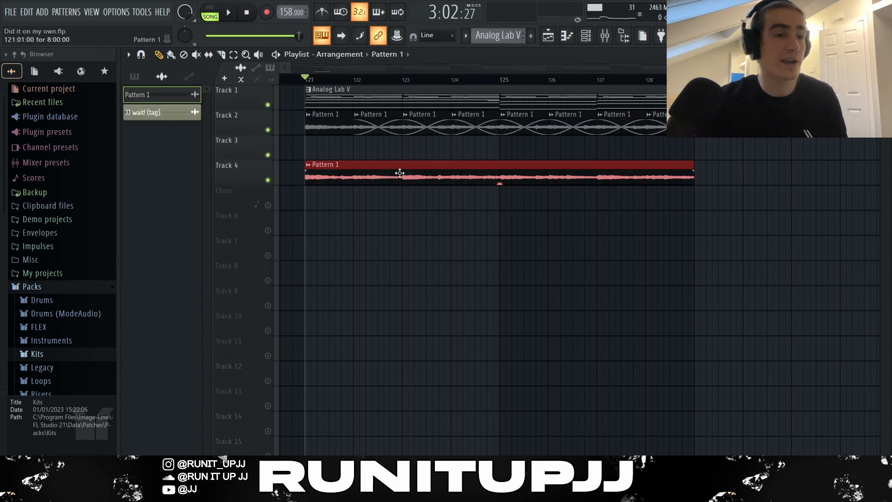
Step: Shift the pitch of the rendered audio clip on Track 4 and time-stretch it to four bars
{"action": "double_click", "coordinate": [452, 180]}
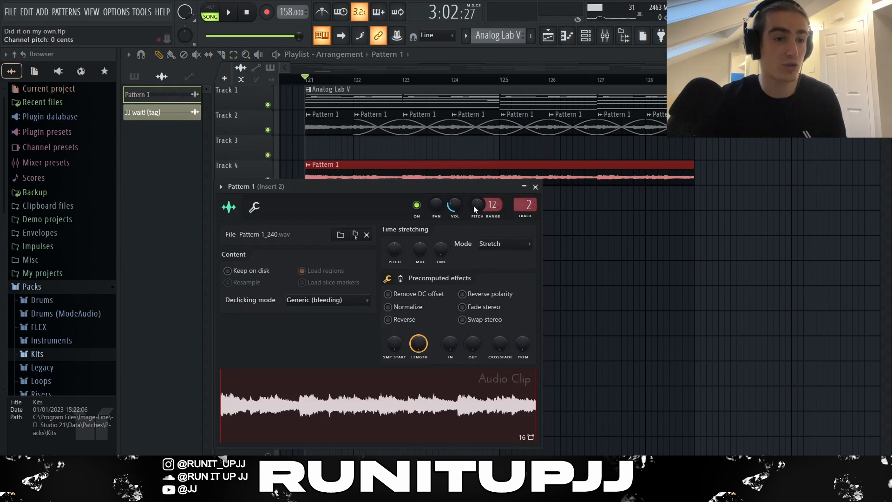
{"action": "left_click_drag", "start_coordinate": [476, 204], "coordinate": [474, 201]}
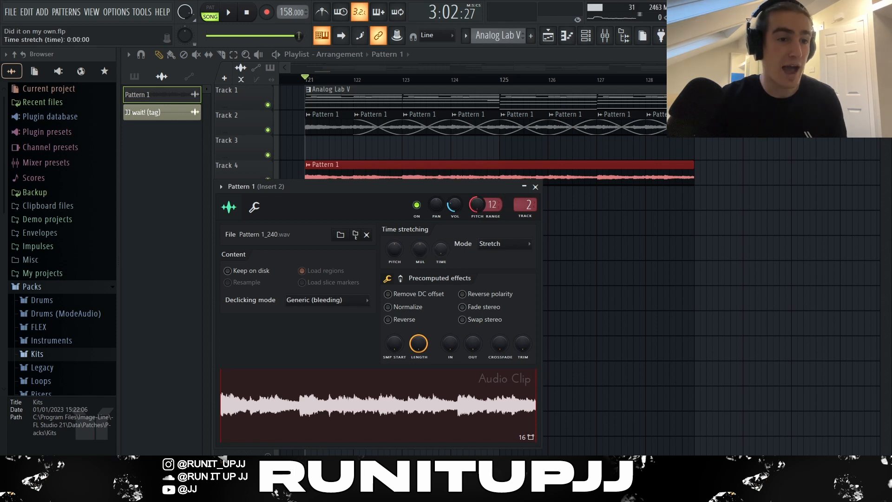
{"action": "left_click_drag", "start_coordinate": [440, 249], "coordinate": [440, 233]}
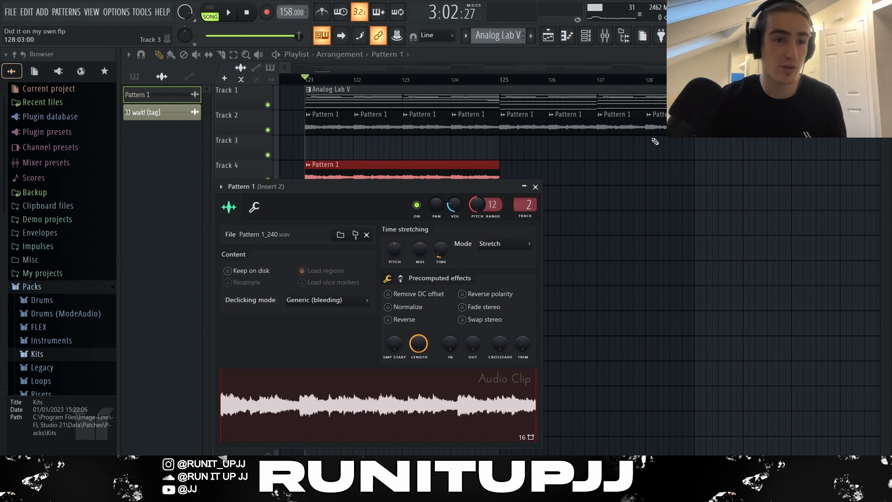
Step: Reverse the audio of the Track 4 clip and close its channel settings
{"action": "left_click", "coordinate": [404, 319]}
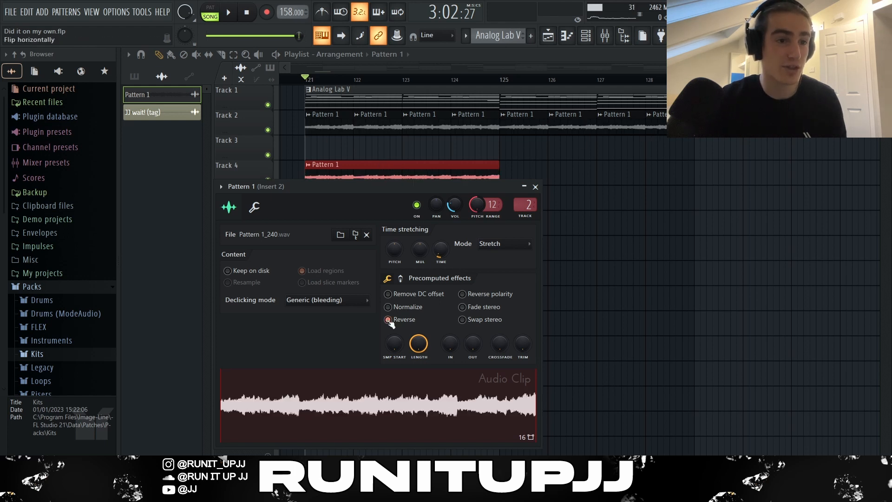
{"action": "left_click", "coordinate": [535, 186]}
Step: Slice the Track 4 clip at bars 122, 123 and 124 into four one-bar pieces
{"action": "left_click", "coordinate": [465, 211]}
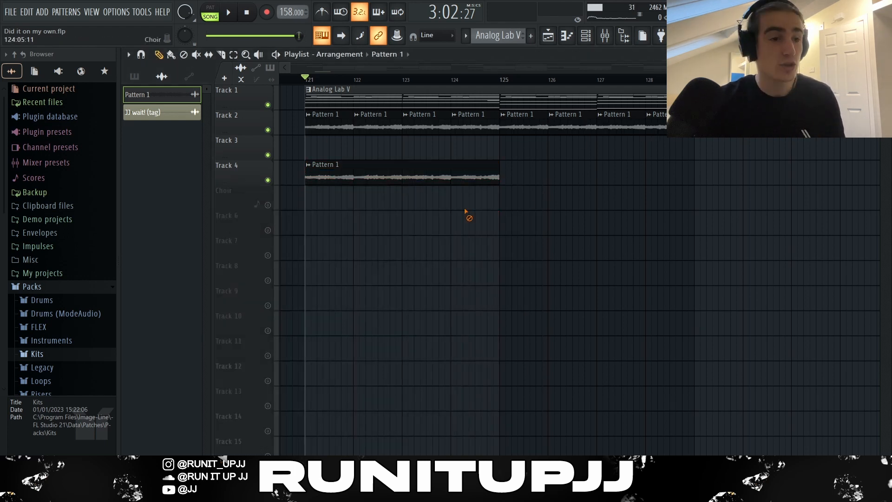
{"action": "left_click", "coordinate": [452, 174]}
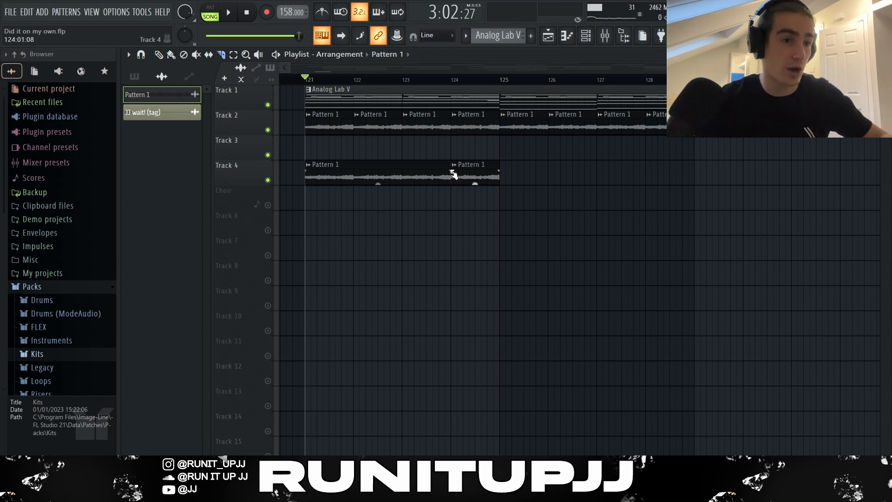
{"action": "left_click", "coordinate": [414, 179]}
{"action": "left_click", "coordinate": [354, 178]}
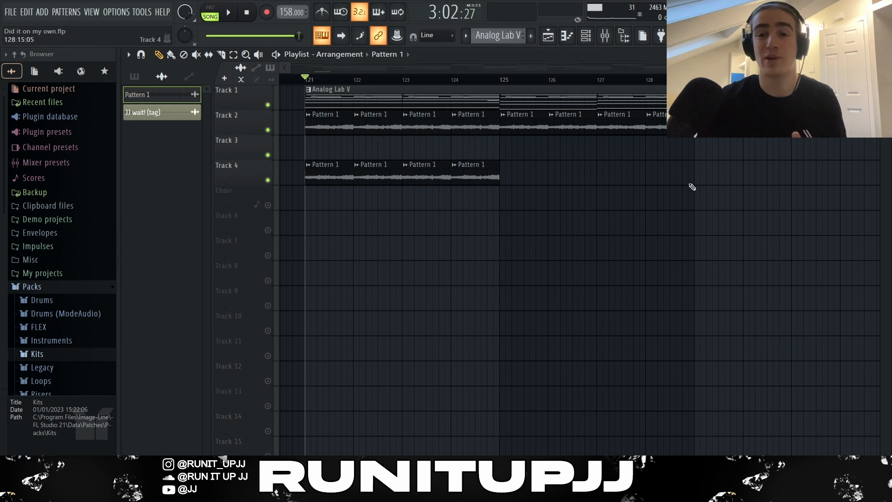
Step: Move the four slices to Track 3 in reverse order, placing them on alternate bars 121, 123, 125 and 127
{"action": "left_click_drag", "start_coordinate": [478, 173], "coordinate": [329, 147]}
{"action": "left_click_drag", "start_coordinate": [434, 173], "coordinate": [434, 148]}
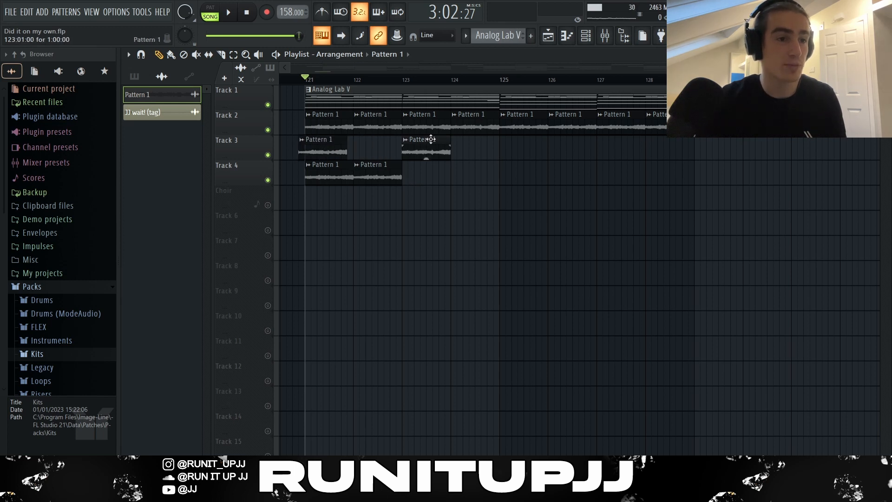
{"action": "left_click_drag", "start_coordinate": [374, 170], "coordinate": [521, 143]}
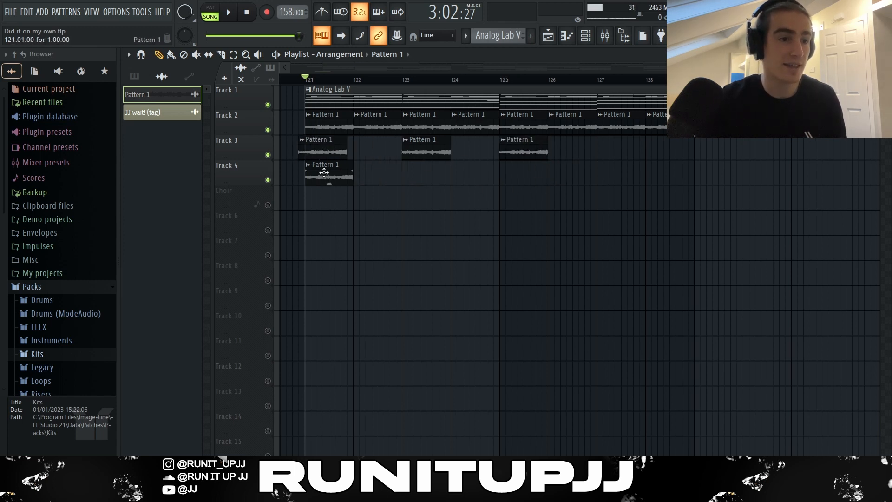
{"action": "left_click_drag", "start_coordinate": [323, 173], "coordinate": [615, 146]}
Step: Duplicate the four Track 3 slices and move the copies to bars 122, 124, 126 and 128 to fill the gaps
{"action": "left_click_drag", "start_coordinate": [319, 174], "coordinate": [668, 162]}
{"action": "key", "text": "ctrl+b"}
{"action": "scroll", "coordinate": [669, 213], "scroll_direction": "down", "scroll_amount": 5}
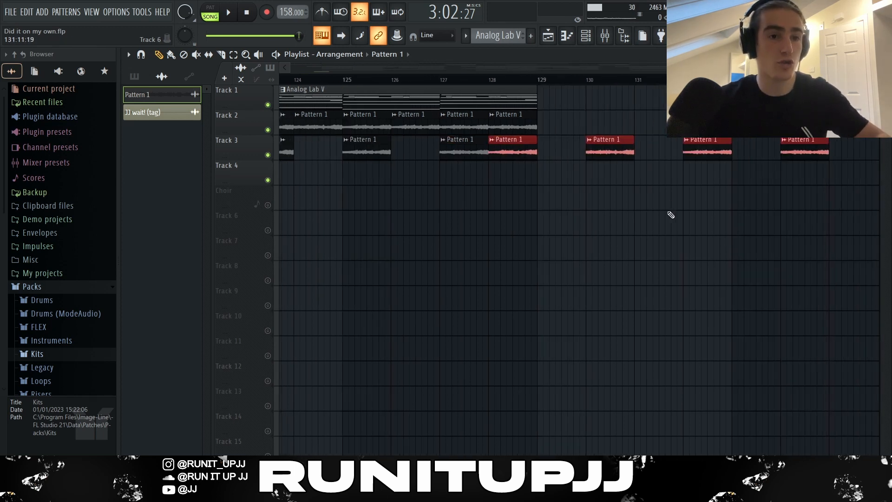
{"action": "left_click_drag", "start_coordinate": [506, 150], "coordinate": [391, 151]}
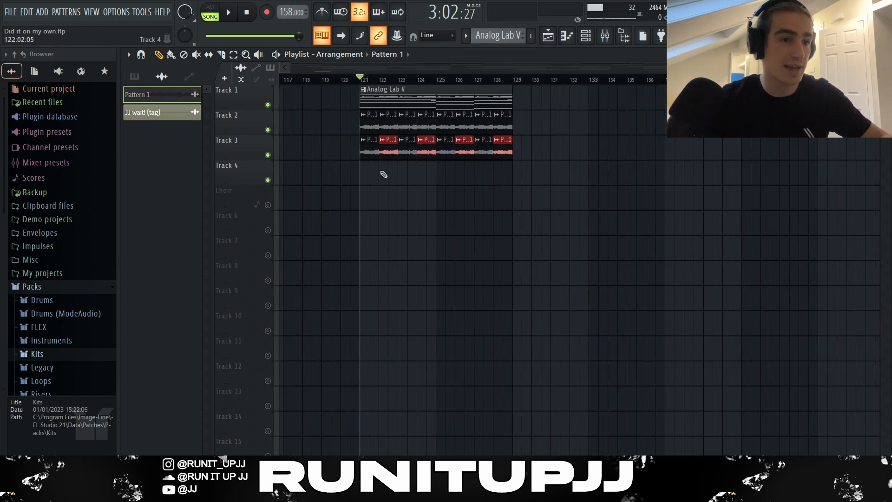
{"action": "scroll", "coordinate": [378, 174], "scroll_direction": "up", "scroll_amount": 4}
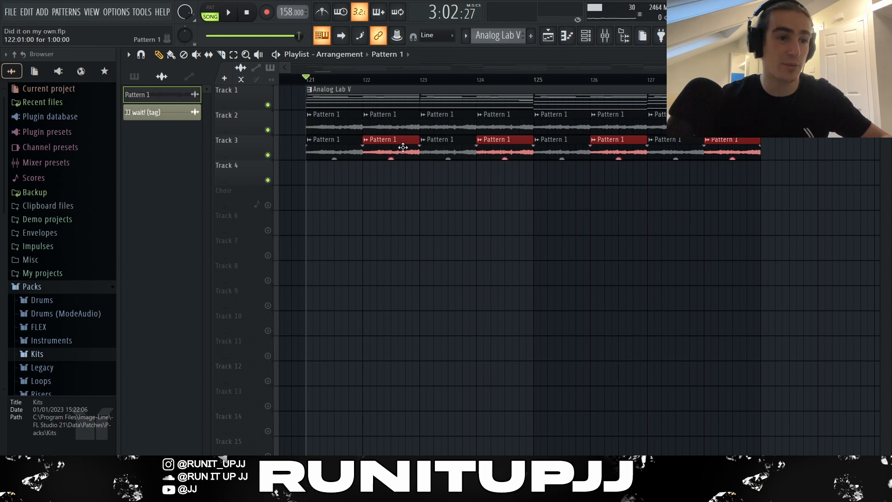
{"action": "key", "text": "ctrl+d"}
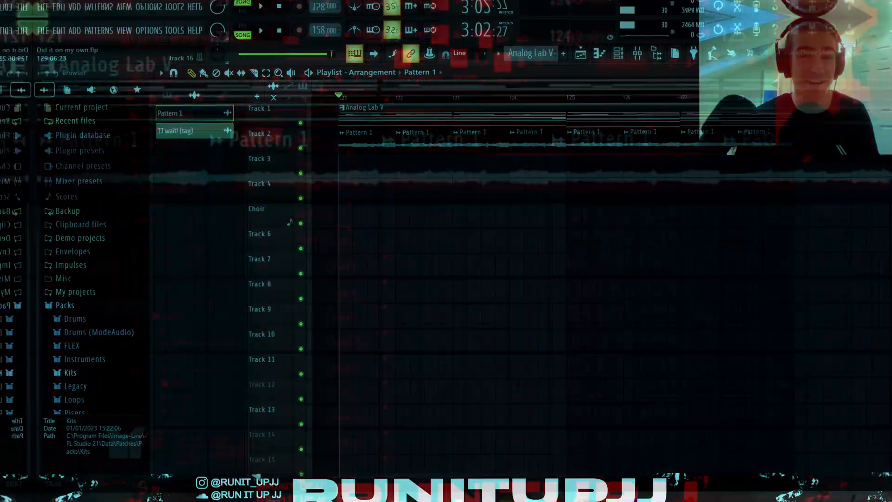
Step: Play the arrangement and review the Insert 2 effects: Pro-Q 3, soothe2, Fruity Chorus, Fruity Phaser and ValhallaVintageVerb
{"action": "key", "text": "space"}
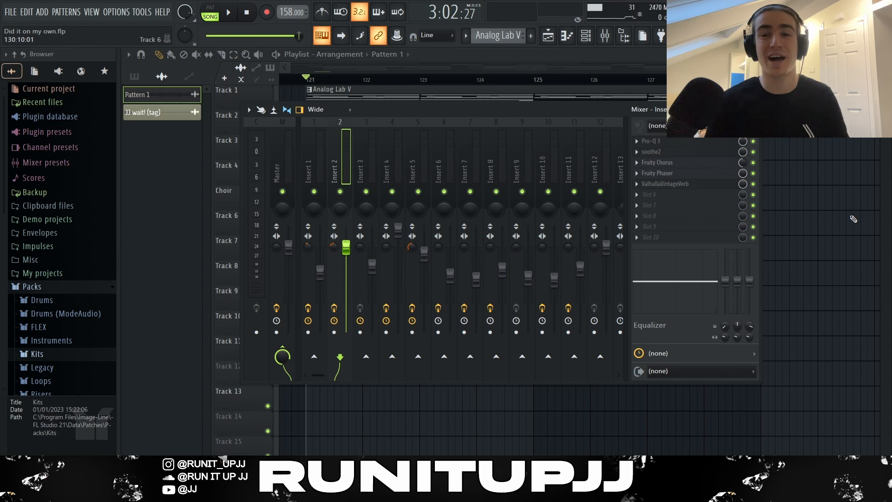
{"action": "left_click", "coordinate": [677, 143]}
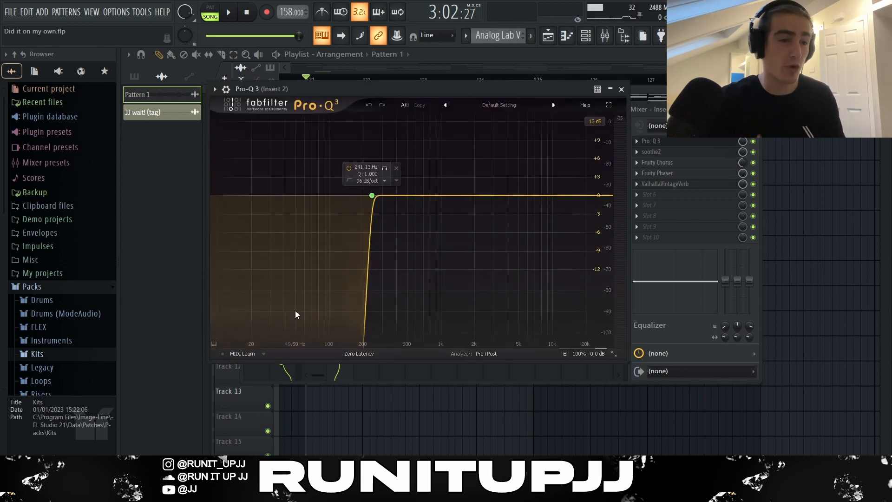
{"action": "left_click", "coordinate": [669, 152]}
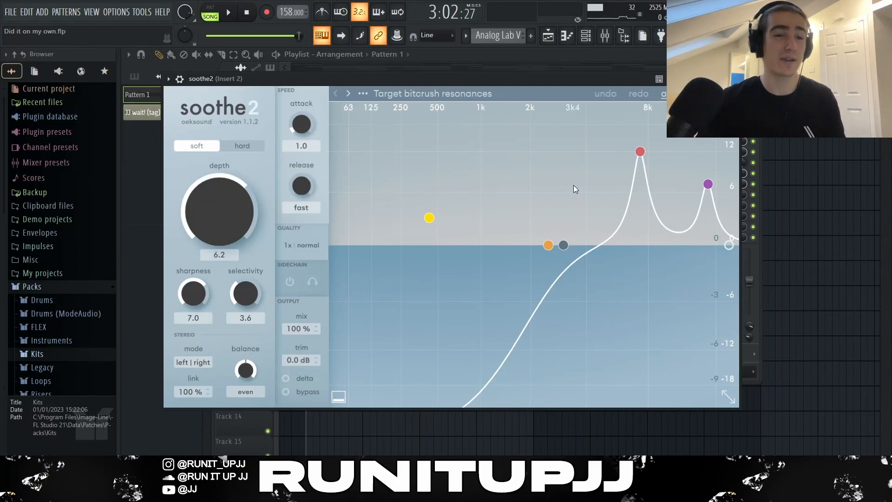
{"action": "left_click", "coordinate": [675, 163]}
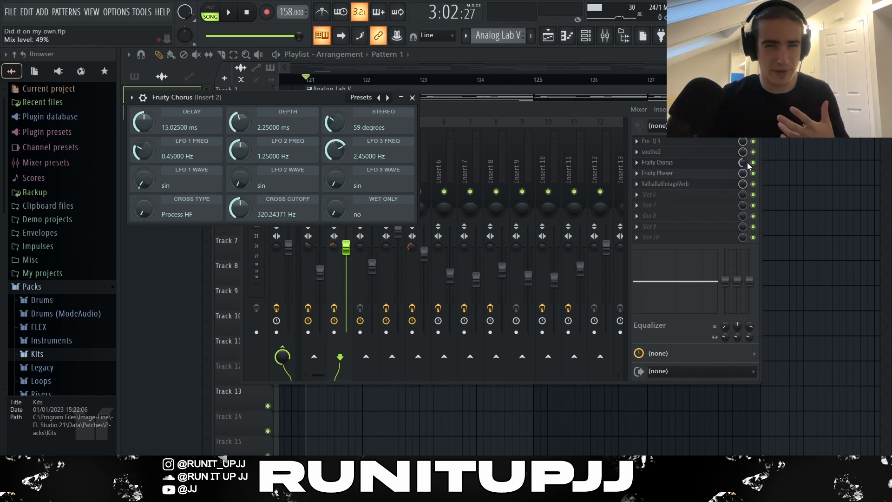
{"action": "left_click", "coordinate": [666, 176]}
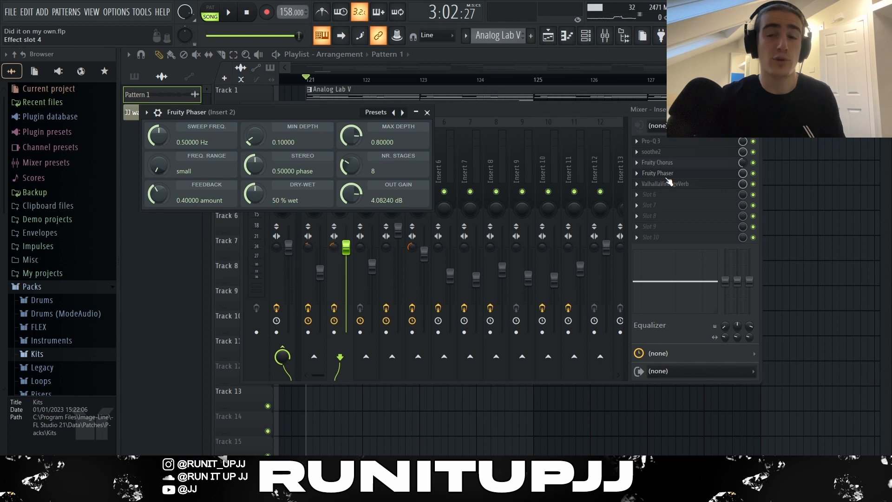
{"action": "left_click", "coordinate": [667, 183]}
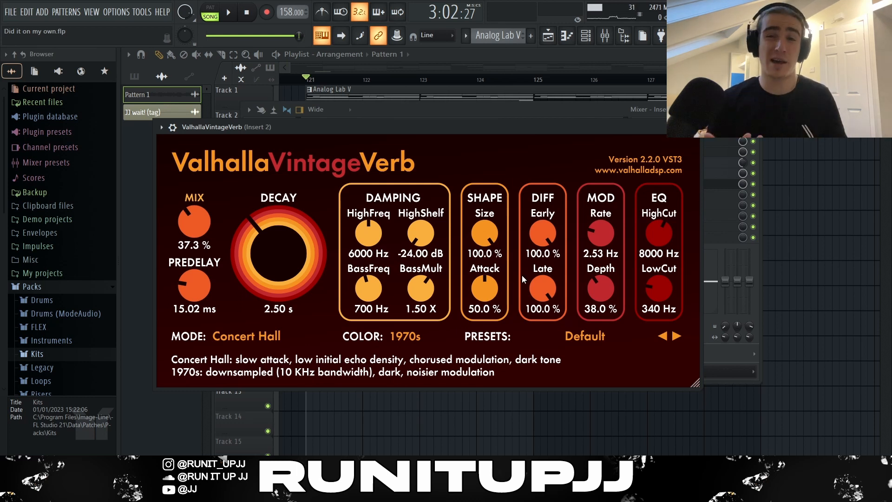
Step: Close the reverb and examine the opening H6, F#6 and A6 notes of the Xpand!2 melody
{"action": "key", "text": "Escape"}
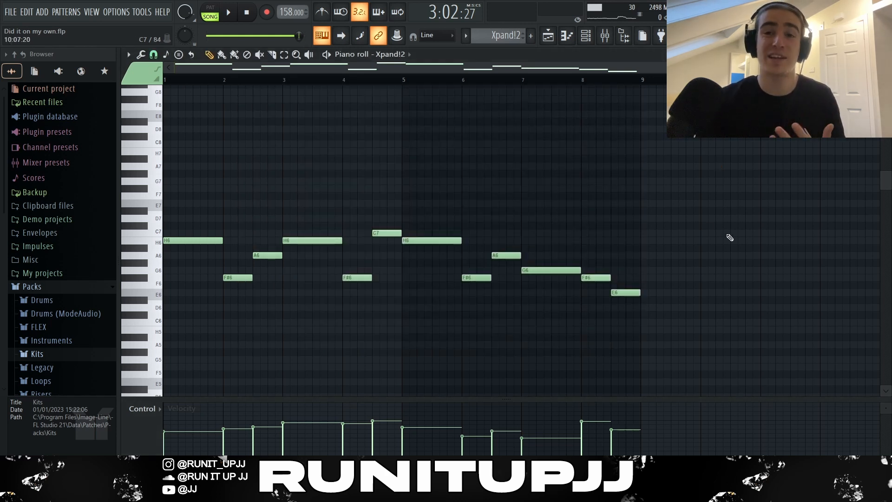
{"action": "scroll", "coordinate": [743, 229], "scroll_direction": "down", "scroll_amount": 1}
{"action": "left_click_drag", "start_coordinate": [173, 208], "coordinate": [179, 250]}
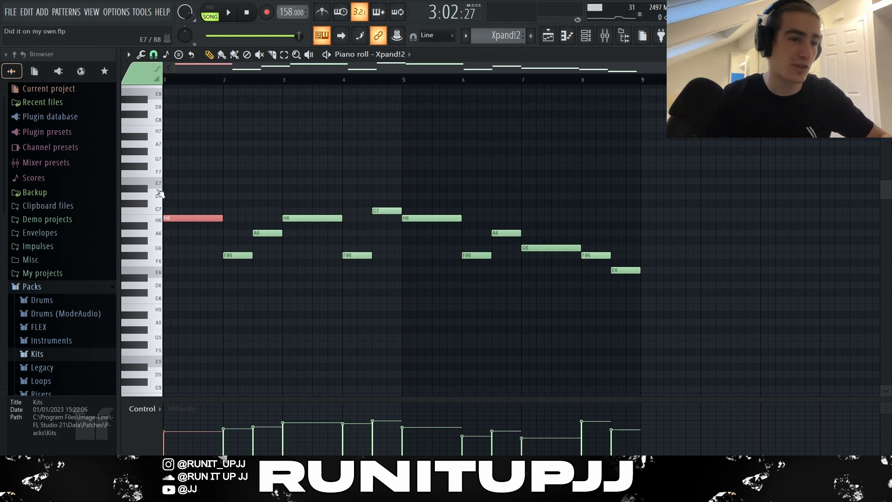
{"action": "left_click", "coordinate": [228, 255]}
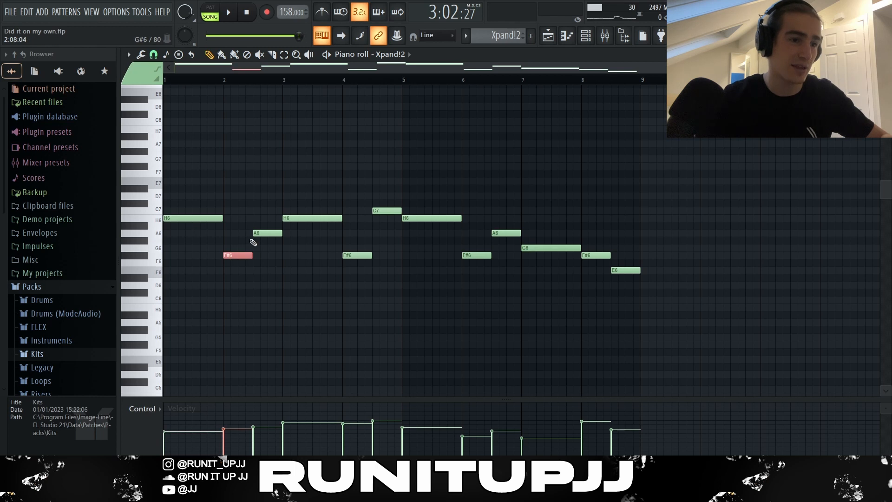
{"action": "left_click", "coordinate": [265, 233]}
{"action": "left_click", "coordinate": [205, 217]}
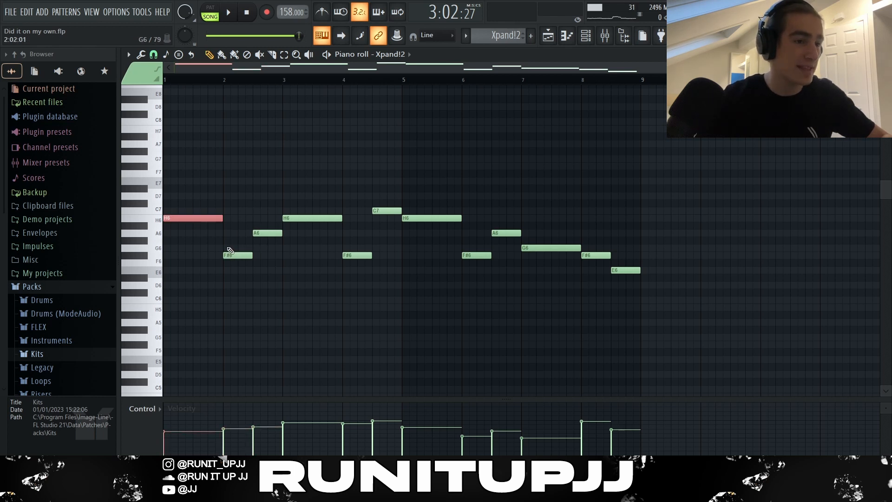
{"action": "left_click", "coordinate": [233, 255]}
{"action": "left_click", "coordinate": [263, 233]}
Step: Compare the melody's opening phrase with its repeat at bar 5, and examine the variations in bars 3–4 and 7–8
{"action": "left_click_drag", "start_coordinate": [308, 193], "coordinate": [359, 274]}
{"action": "left_click_drag", "start_coordinate": [273, 222], "coordinate": [276, 242]}
{"action": "left_click_drag", "start_coordinate": [380, 200], "coordinate": [386, 216]}
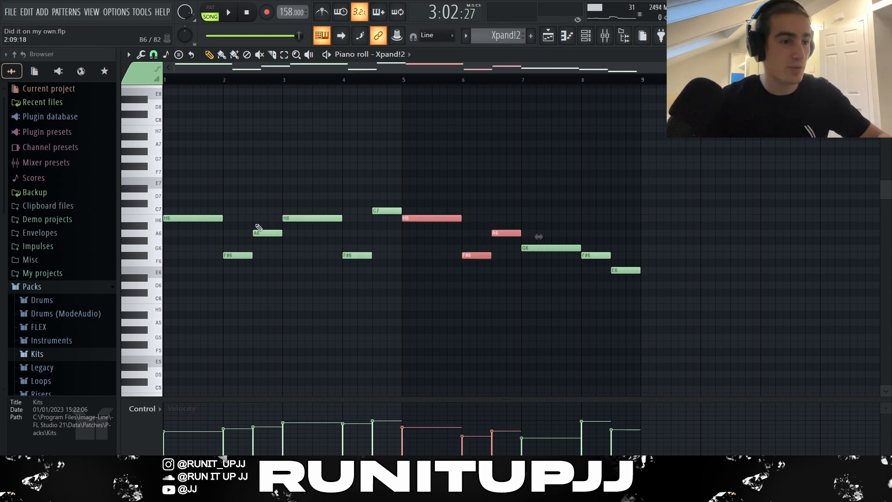
{"action": "left_click_drag", "start_coordinate": [211, 200], "coordinate": [282, 278]}
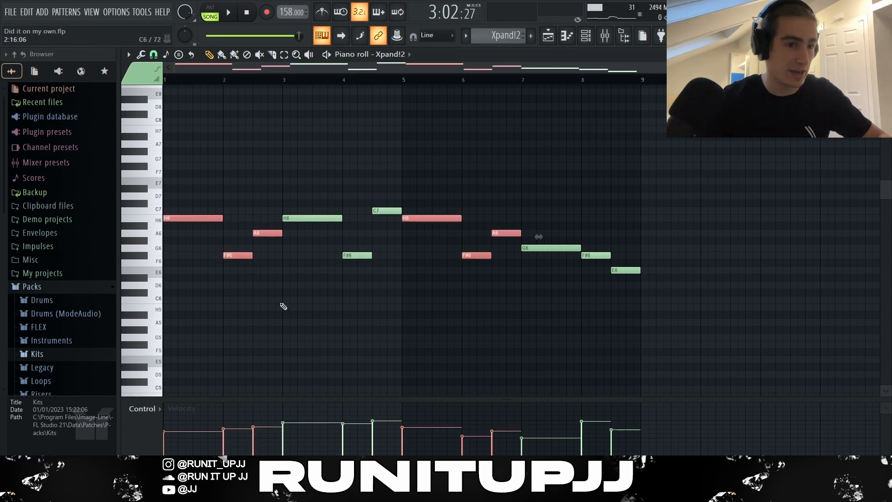
{"action": "left_click_drag", "start_coordinate": [548, 235], "coordinate": [638, 293]}
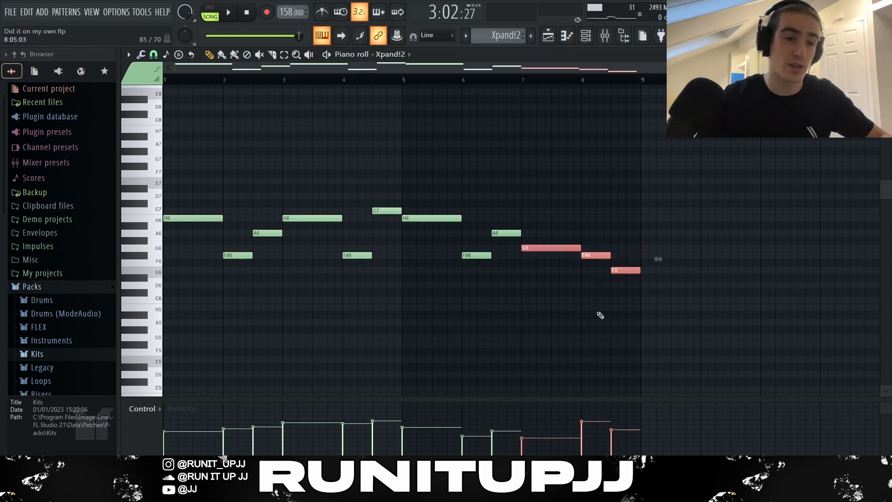
Step: Select the Xpand!2 melody's lower F#6 and G6 notes, adding its upper H6 and C7 notes to compare both layers
{"action": "left_click", "coordinate": [739, 318], "text": "ctrl"}
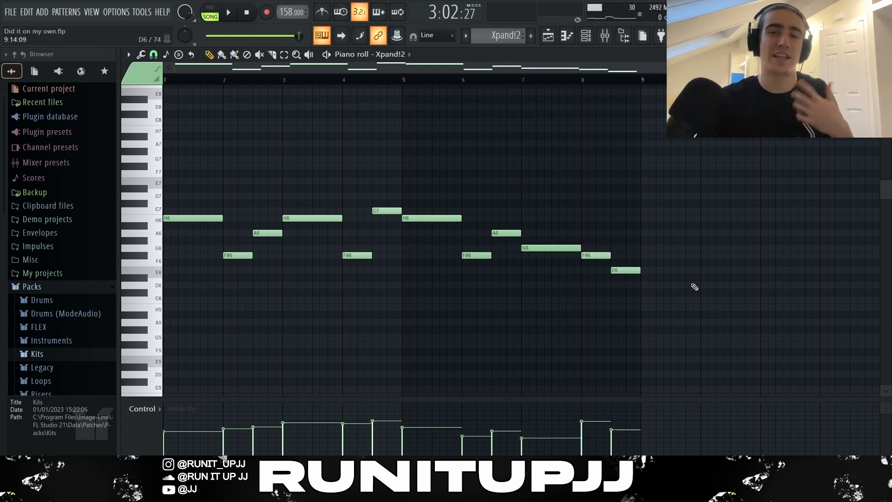
{"action": "left_click_drag", "start_coordinate": [649, 258], "coordinate": [215, 239]}
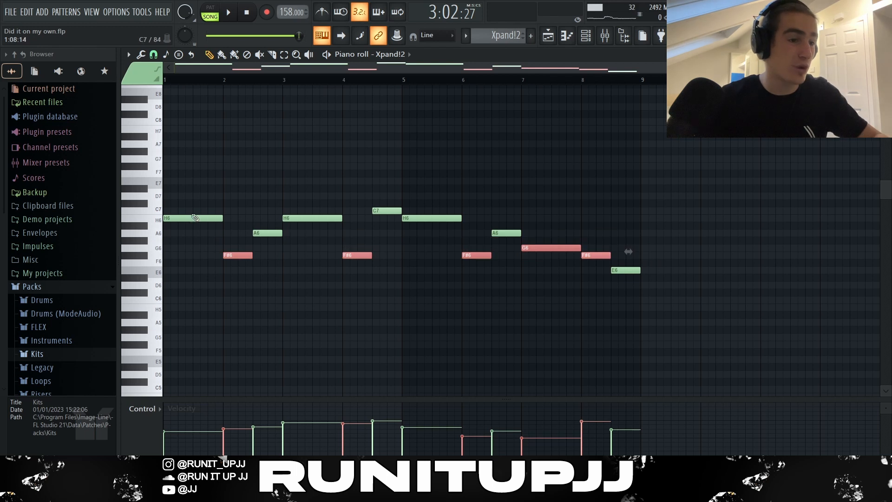
{"action": "left_click_drag", "start_coordinate": [180, 207], "coordinate": [463, 232]}
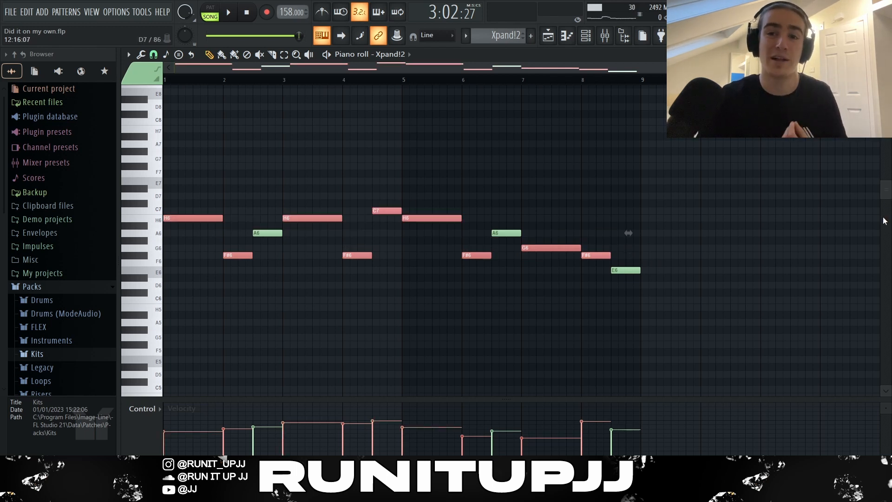
Step: Try randomizing the velocities of all Xpand!2 melody notes with bipolar level variation
{"action": "left_click", "coordinate": [774, 313]}
{"action": "key", "text": "alt+r"}
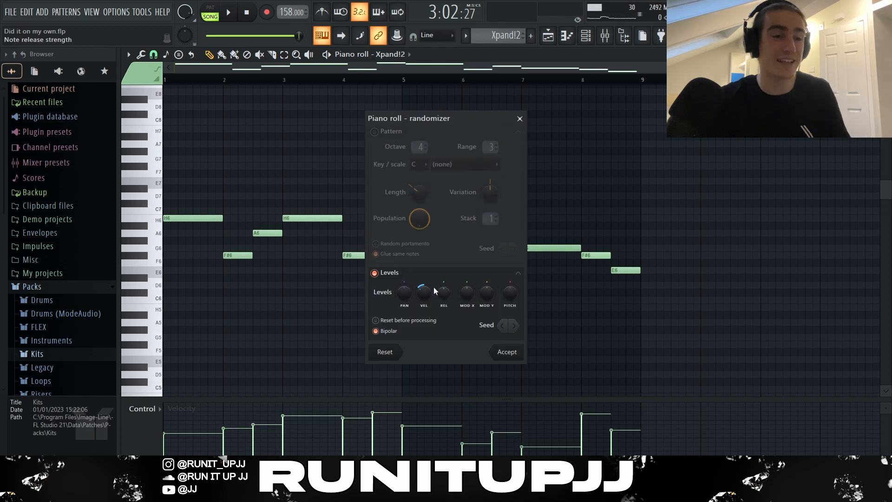
{"action": "left_click_drag", "start_coordinate": [433, 286], "coordinate": [433, 291]}
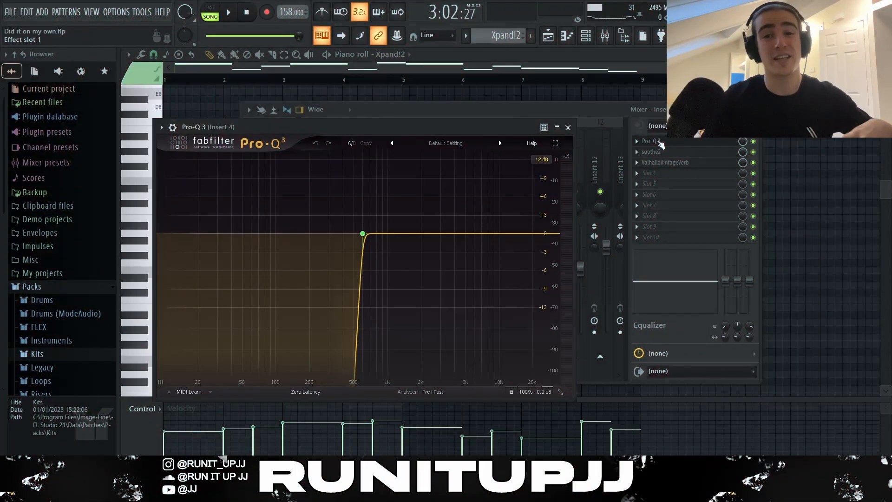
Step: Review soothe2 on Insert 4, and examine the Choir chords one voice at a time, from the bass notes up to H5
{"action": "left_click", "coordinate": [651, 152]}
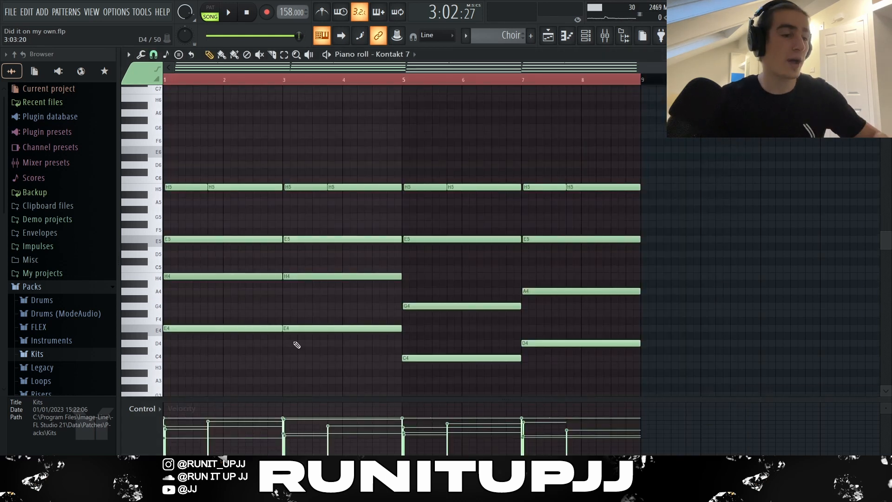
{"action": "left_click_drag", "start_coordinate": [199, 319], "coordinate": [663, 393]}
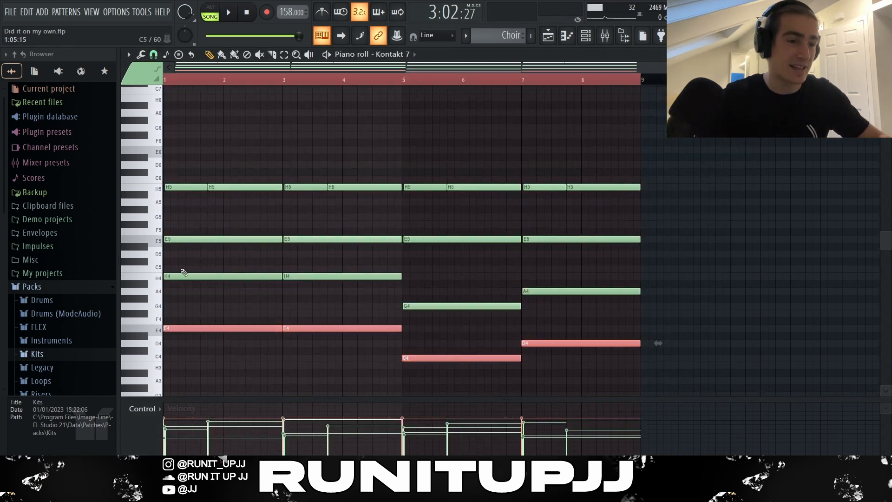
{"action": "left_click_drag", "start_coordinate": [181, 265], "coordinate": [618, 326]}
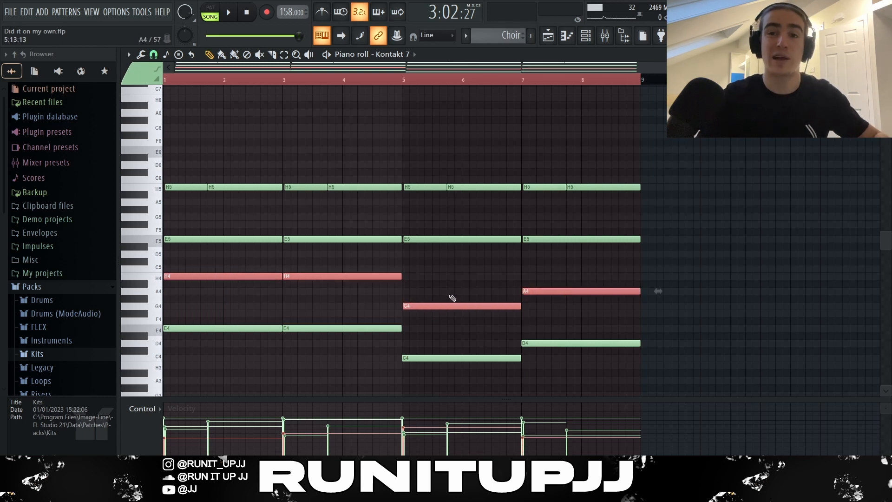
{"action": "left_click_drag", "start_coordinate": [170, 233], "coordinate": [673, 275]}
{"action": "left_click_drag", "start_coordinate": [219, 220], "coordinate": [606, 259]}
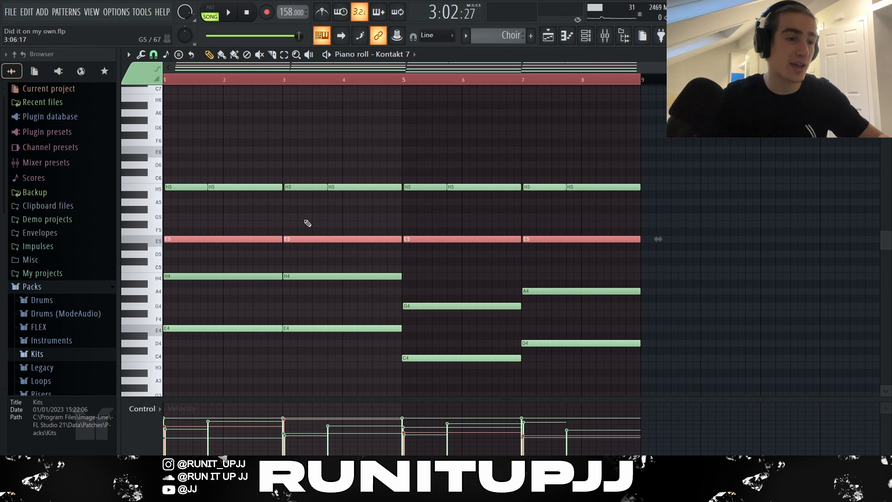
{"action": "left_click_drag", "start_coordinate": [188, 177], "coordinate": [653, 204]}
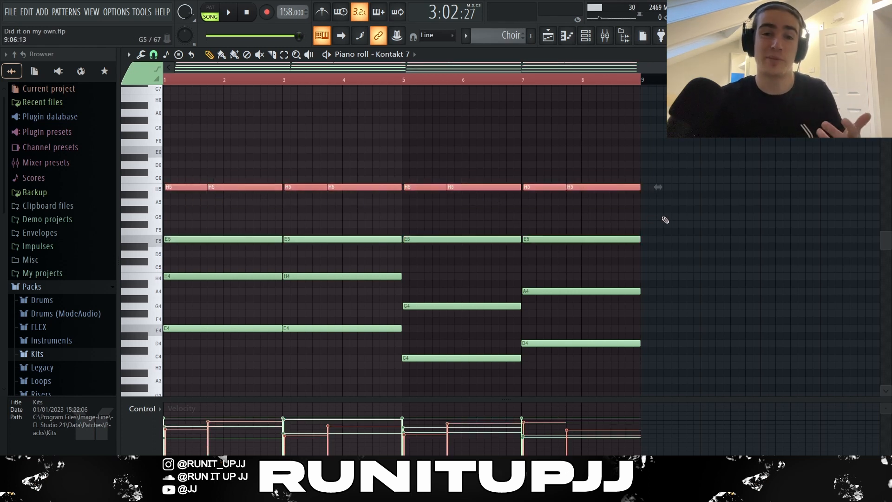
Step: Randomize the velocities of all Choir notes with bipolar level variation
{"action": "left_click", "coordinate": [740, 223], "text": "ctrl"}
{"action": "key", "text": "alt+r"}
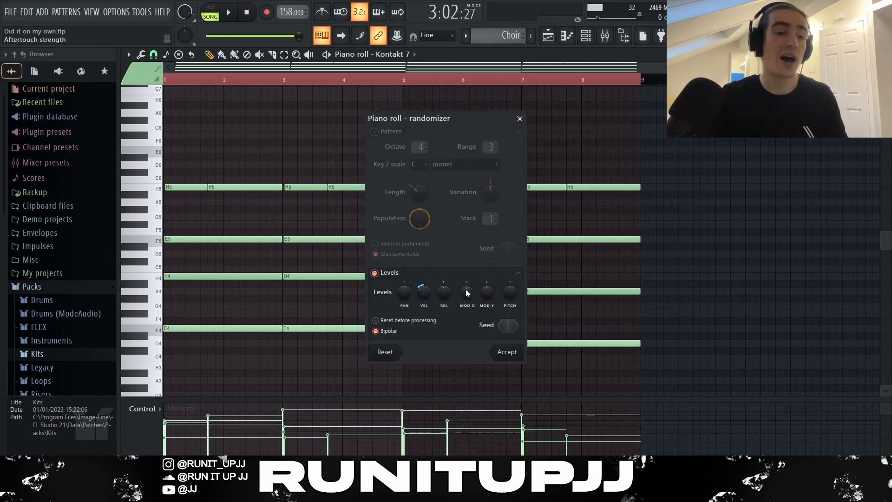
{"action": "mouse_move", "coordinate": [424, 293]}
{"action": "left_mouse_down"}
{"action": "mouse_move", "coordinate": [424, 302]}
{"action": "mouse_move", "coordinate": [431, 294]}
{"action": "left_mouse_up"}
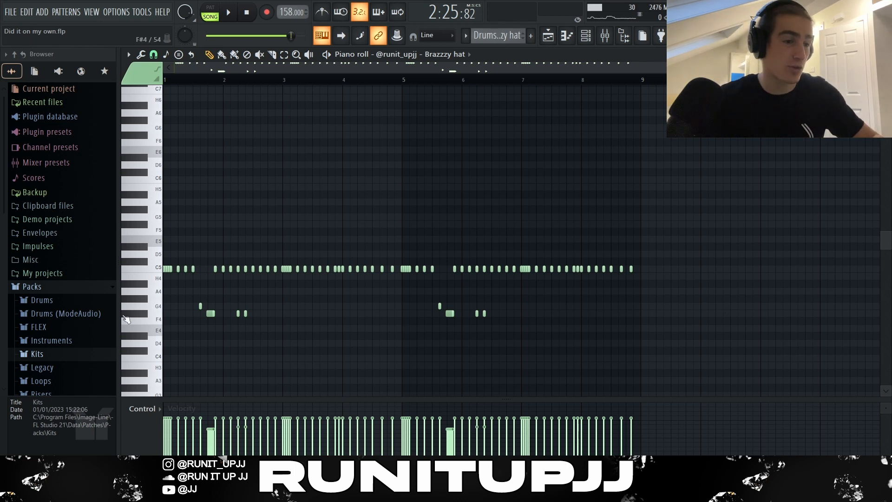
Step: Set the piano roll snap to 1/4 step and select the five-note hi-hat roll at the start of bar 1
{"action": "scroll", "coordinate": [166, 317], "scroll_direction": "up", "scroll_amount": 4}
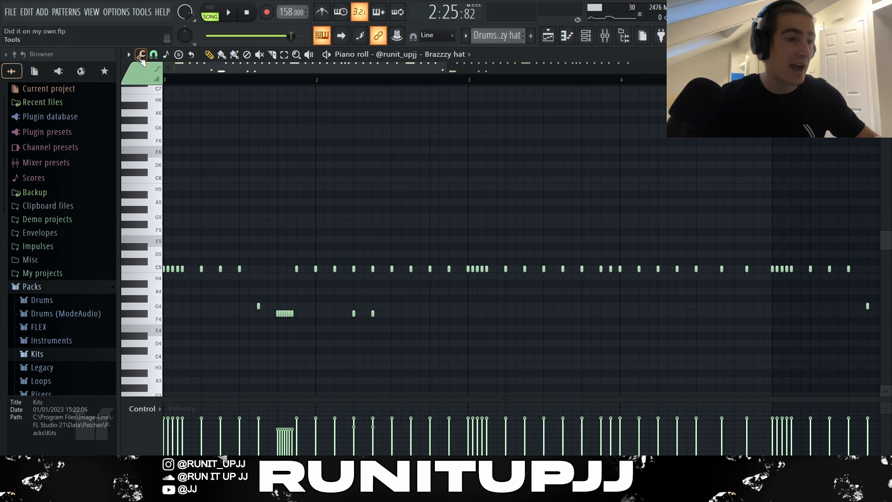
{"action": "left_click", "coordinate": [154, 54]}
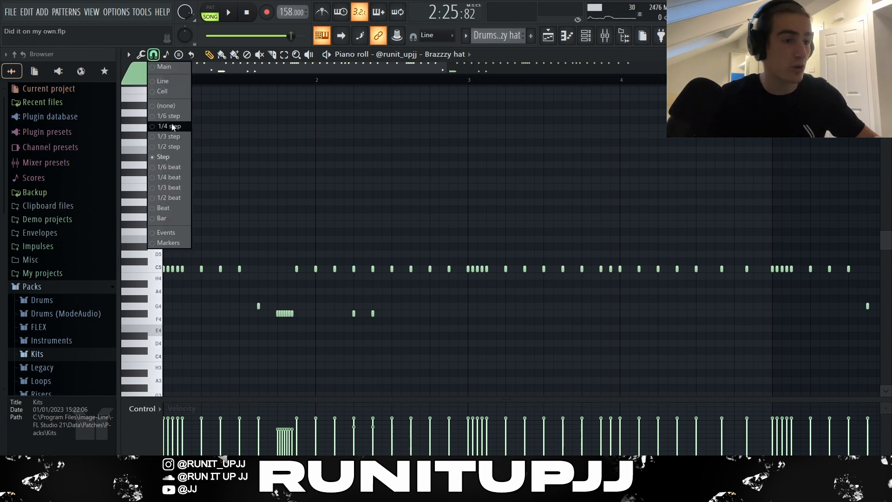
{"action": "left_click", "coordinate": [154, 126]}
{"action": "scroll", "coordinate": [139, 293], "scroll_direction": "up", "scroll_amount": 4}
{"action": "scroll", "coordinate": [138, 295], "scroll_direction": "up", "scroll_amount": 2}
{"action": "left_click_drag", "start_coordinate": [274, 288], "coordinate": [163, 243]}
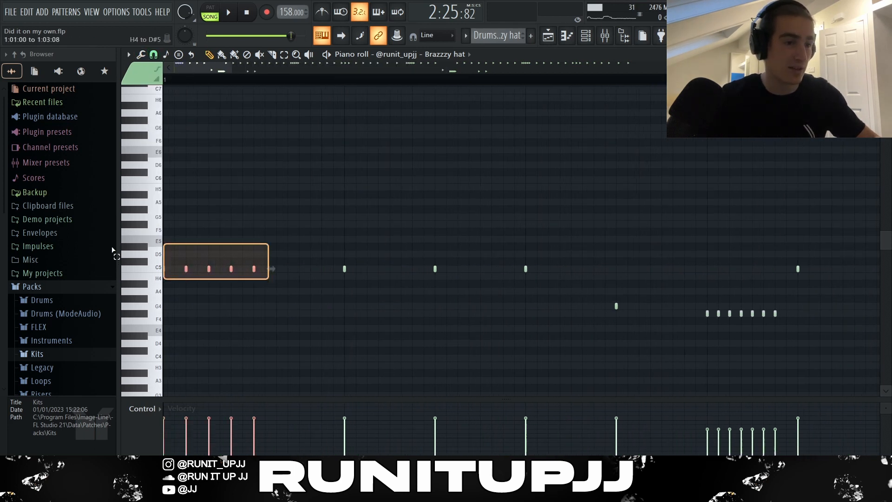
Step: Examine the hi-hat's pitched-down G4 and F#4 notes in bar 1, and the C5 rolls at bar 3 and leading into bar 4
{"action": "scroll", "coordinate": [297, 323], "scroll_direction": "down", "scroll_amount": 3}
{"action": "left_click", "coordinate": [299, 305]}
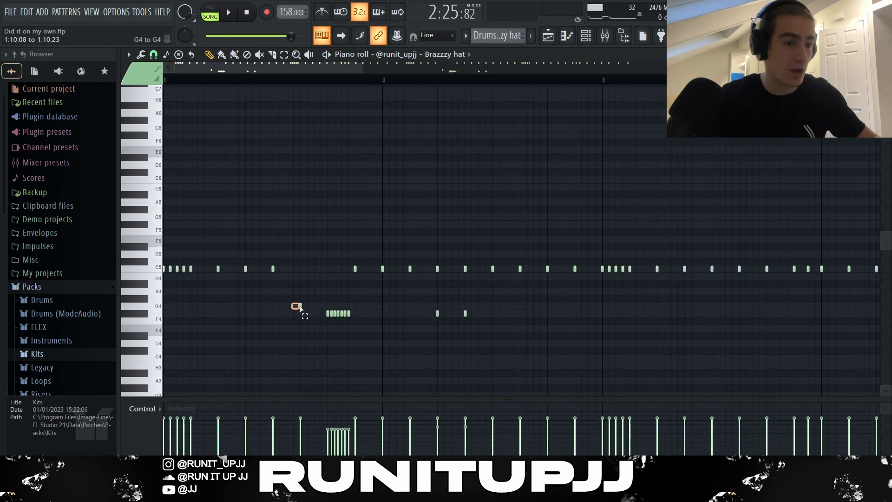
{"action": "left_click_drag", "start_coordinate": [316, 318], "coordinate": [361, 318]}
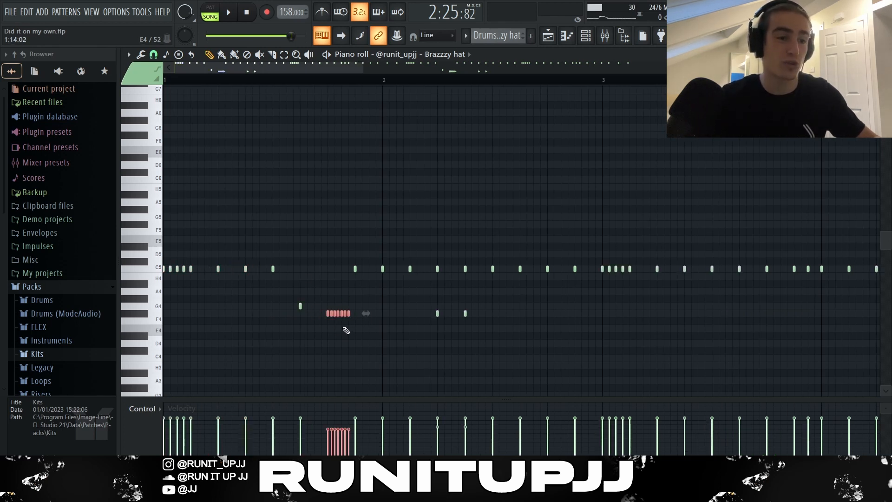
{"action": "left_click_drag", "start_coordinate": [292, 304], "coordinate": [349, 325]}
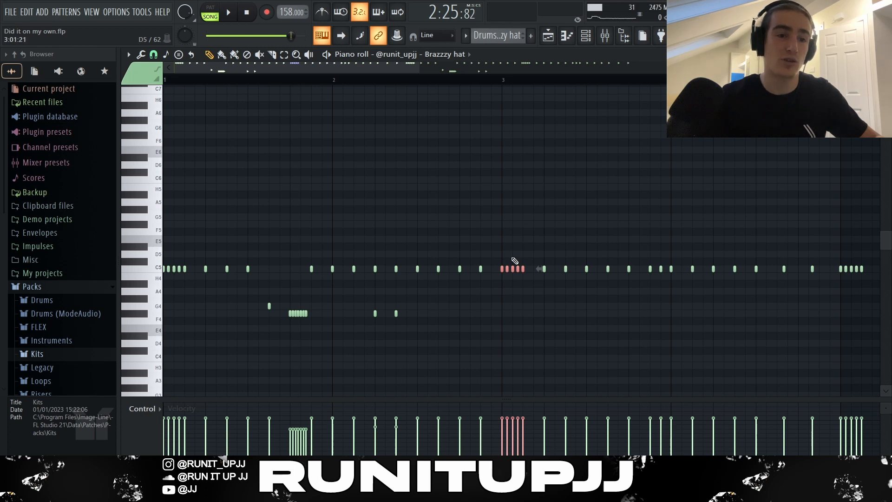
{"action": "left_click_drag", "start_coordinate": [646, 249], "coordinate": [691, 286]}
{"action": "scroll", "coordinate": [826, 309], "scroll_direction": "up", "scroll_amount": 3}
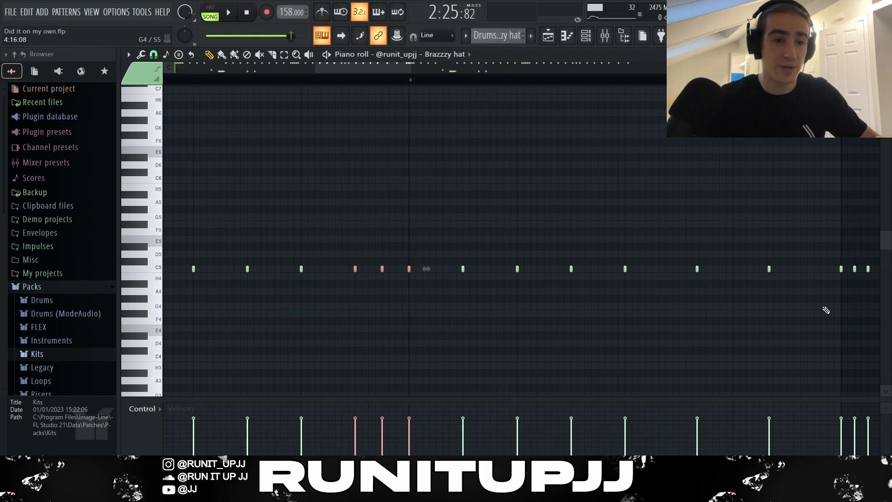
Step: Set the snap to 1/3 beat and select the three widely spaced hi-hat notes at the end of bar 4
{"action": "left_click_drag", "start_coordinate": [819, 310], "coordinate": [616, 214]}
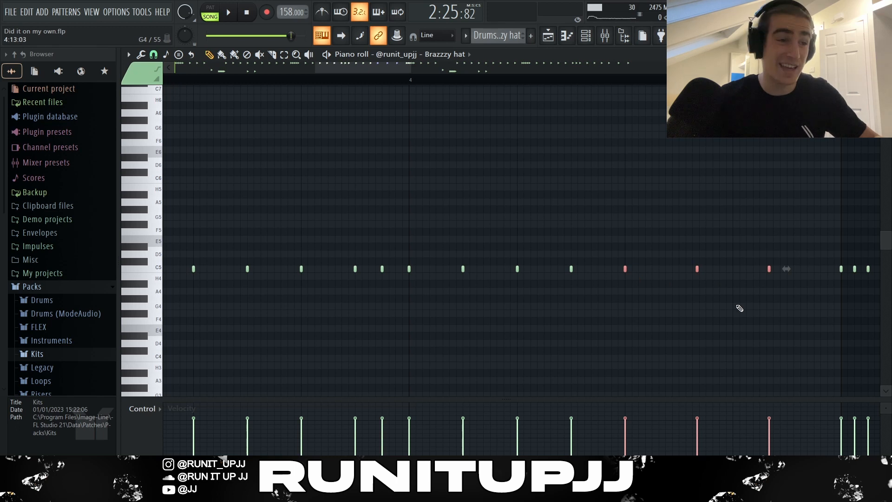
{"action": "left_click", "coordinate": [154, 54]}
{"action": "left_click", "coordinate": [172, 188]}
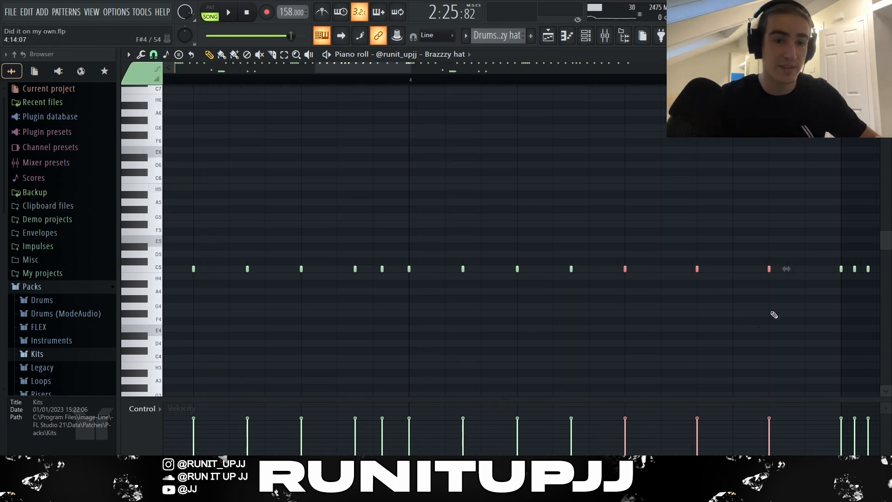
{"action": "left_click_drag", "start_coordinate": [807, 302], "coordinate": [619, 227]}
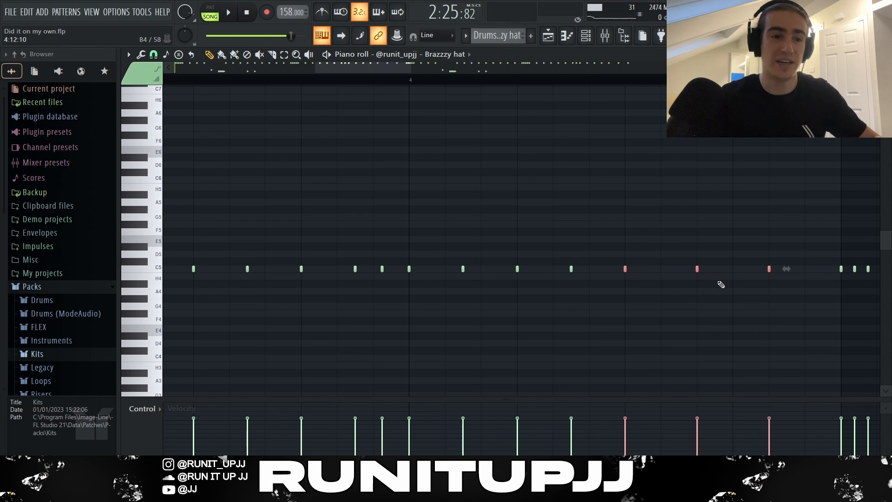
Step: Review the full eight-bar hi-hat pattern and play it back
{"action": "scroll", "coordinate": [599, 257], "scroll_direction": "down", "scroll_amount": 6}
{"action": "left_click_drag", "start_coordinate": [404, 84], "coordinate": [163, 84]}
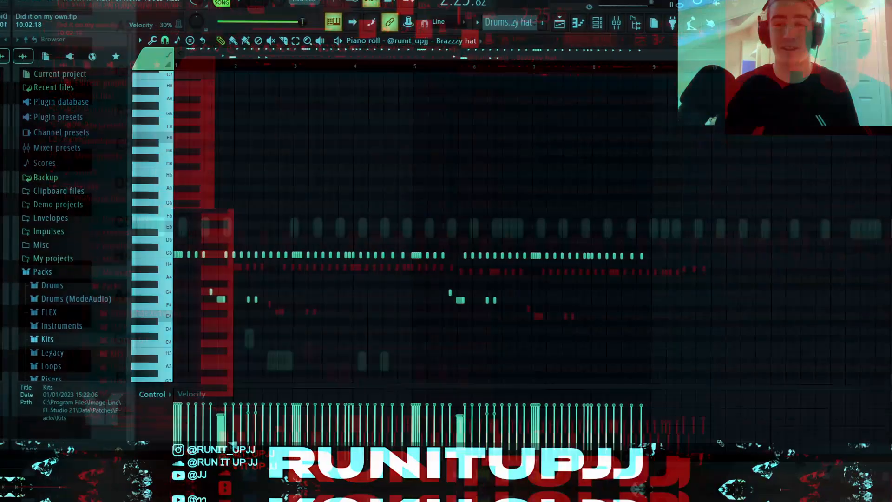
{"action": "key", "text": "space"}
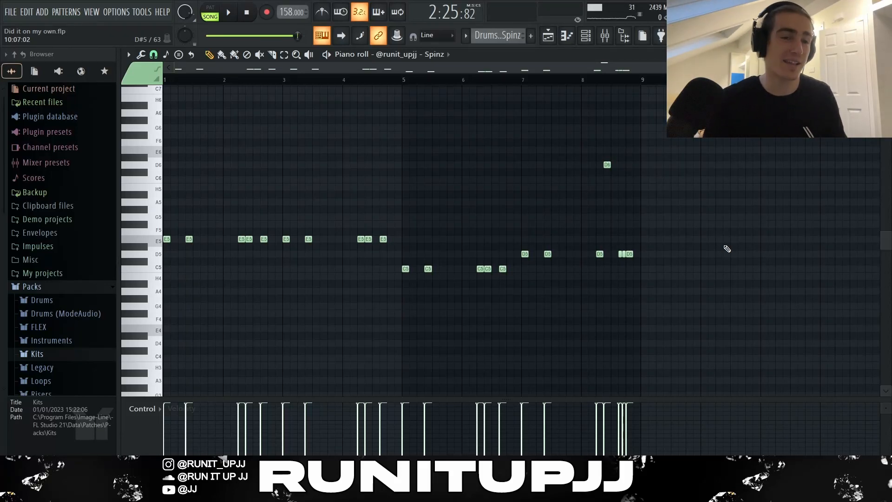
Step: Examine the Spinz bass pattern by selecting its two E5 groups, its C5 group and its D5 group in turn
{"action": "left_click_drag", "start_coordinate": [277, 257], "coordinate": [166, 236]}
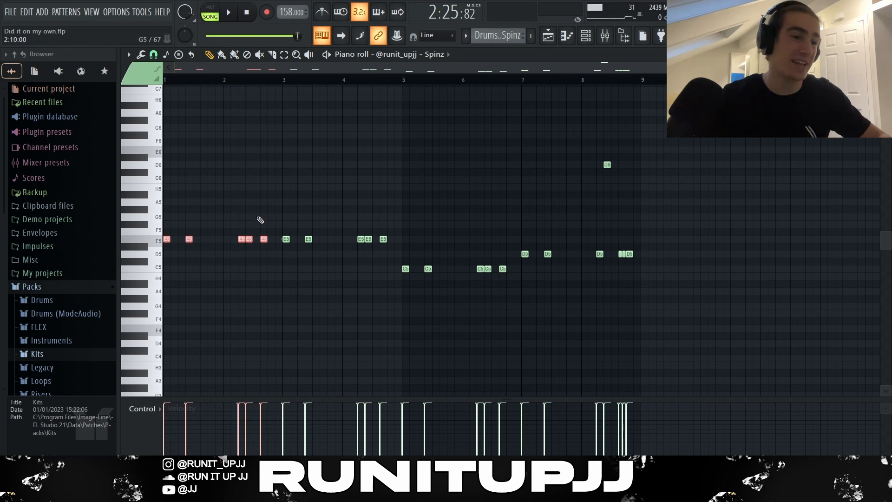
{"action": "left_click_drag", "start_coordinate": [412, 243], "coordinate": [280, 207]}
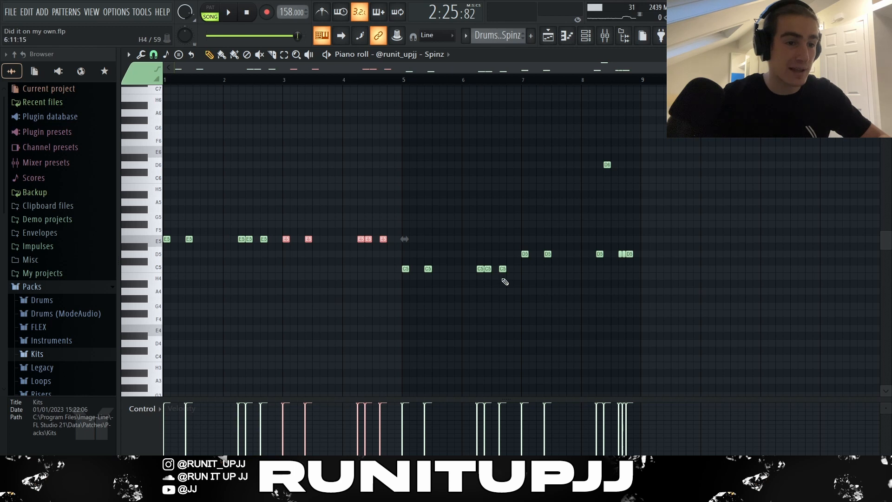
{"action": "left_click_drag", "start_coordinate": [514, 281], "coordinate": [392, 235]}
{"action": "left_click_drag", "start_coordinate": [721, 276], "coordinate": [522, 206]}
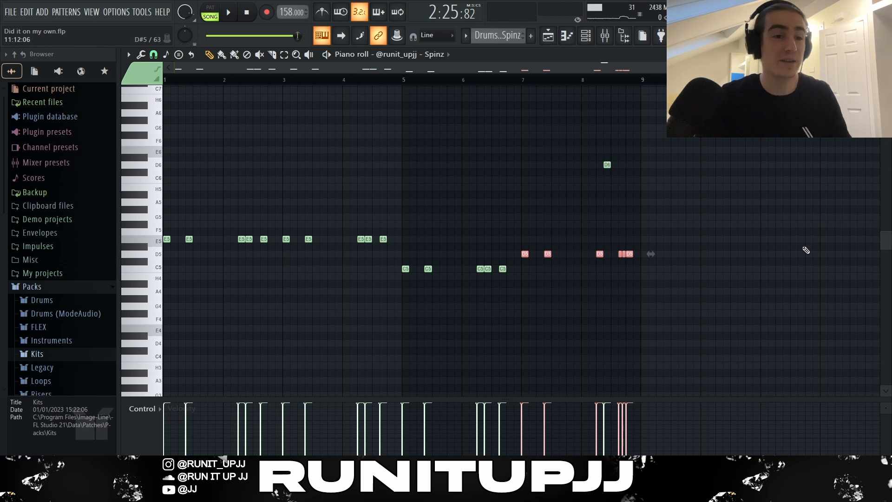
Step: Transpose the Spinz bass's D6 note in bar 8 down one octave to D5
{"action": "left_click", "coordinate": [679, 264]}
{"action": "left_click_drag", "start_coordinate": [615, 175], "coordinate": [552, 138]}
{"action": "key", "text": "ctrl+Down"}
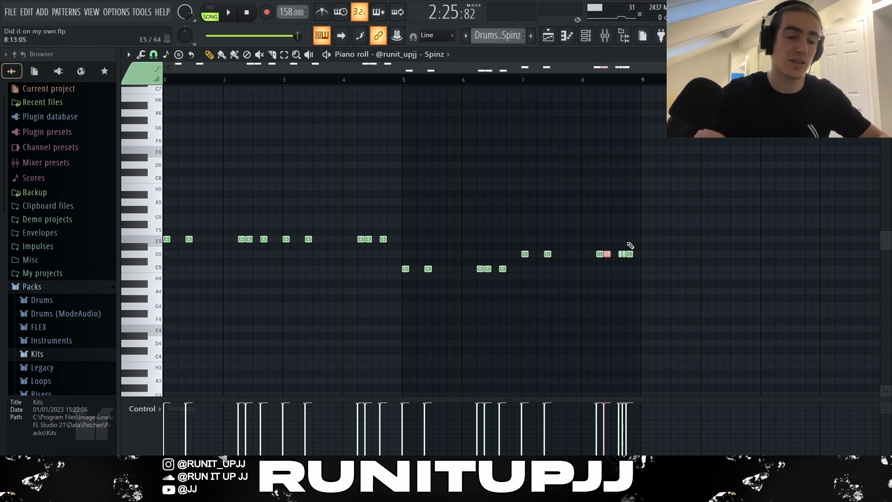
Step: Transpose the Spinz bass's selected D5 note in bar 8 up one octave and select the closely spaced notes at the bar's end
{"action": "key", "text": "ctrl+Up"}
{"action": "left_click_drag", "start_coordinate": [660, 245], "coordinate": [618, 261]}
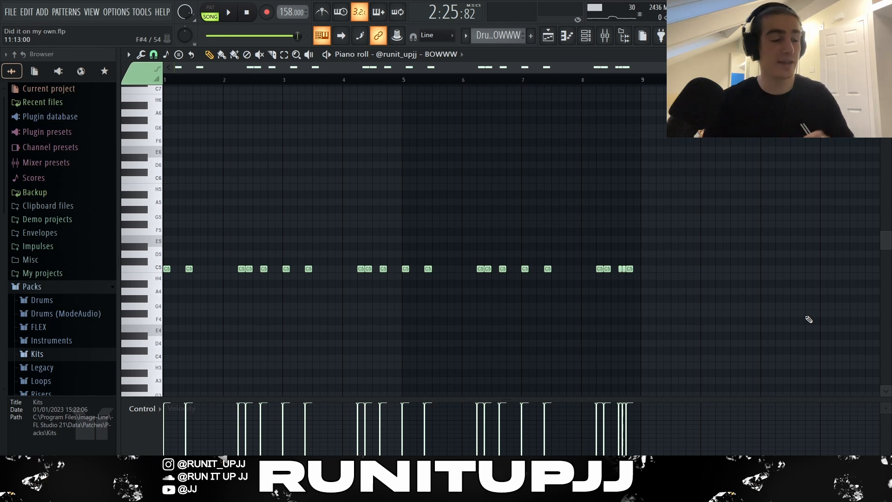
Step: Review the BOWWW pattern by selecting all its notes, and the DY Snare pattern by selecting its late hits in bars 3 and 7
{"action": "key", "text": "ctrl+a"}
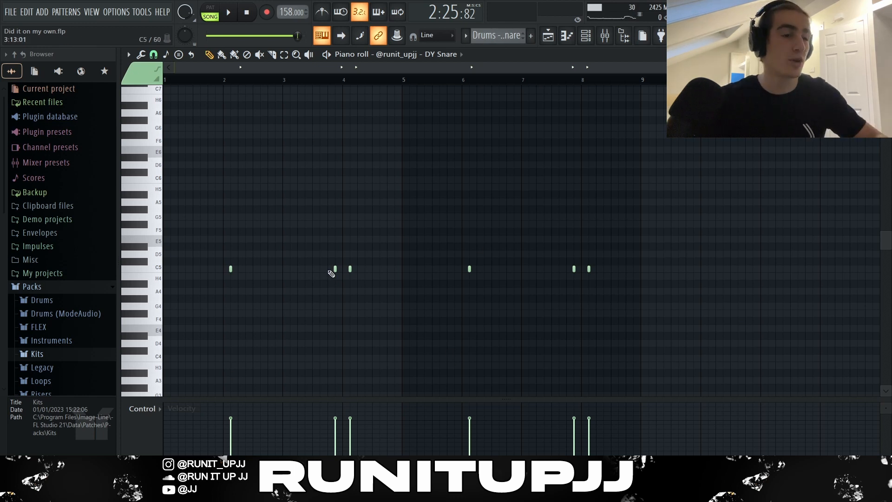
{"action": "left_click", "coordinate": [335, 269]}
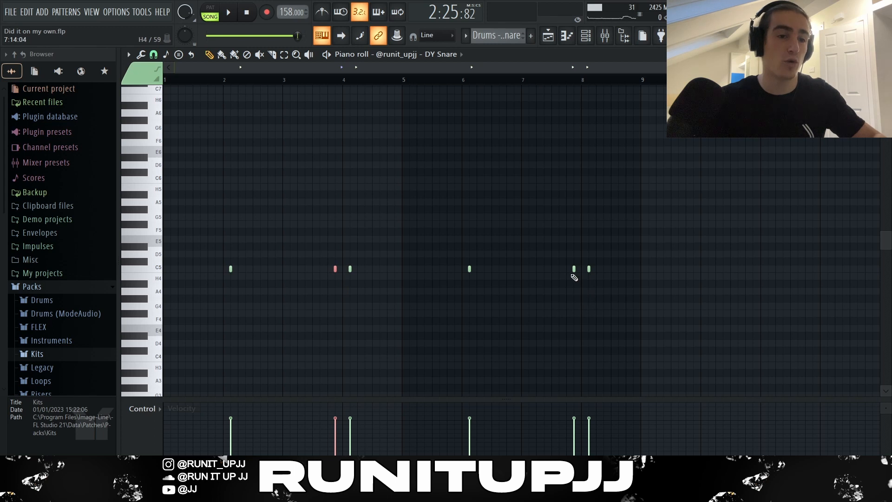
{"action": "left_click", "coordinate": [573, 269]}
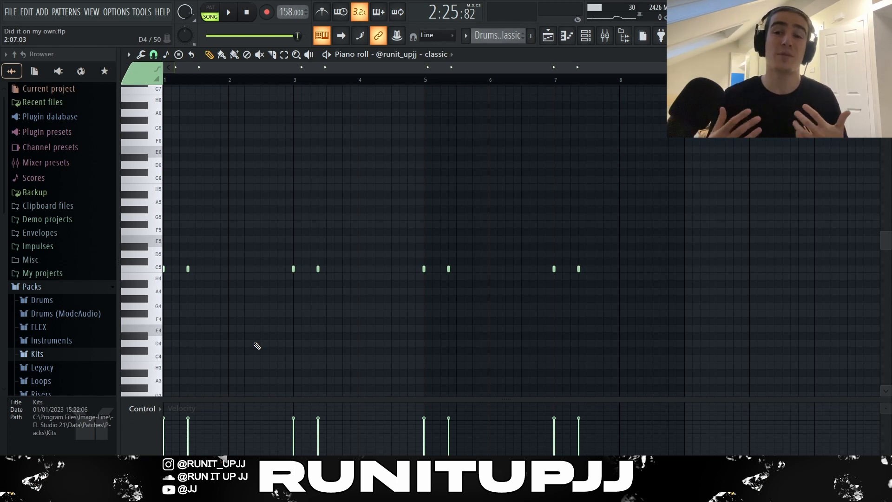
Step: Examine the playlist arrangement by selecting the clips from bar 25, the Xpand!2 clips at bars 57 and 97, and the closing Analog Lab V #2 clip
{"action": "key", "text": "F5"}
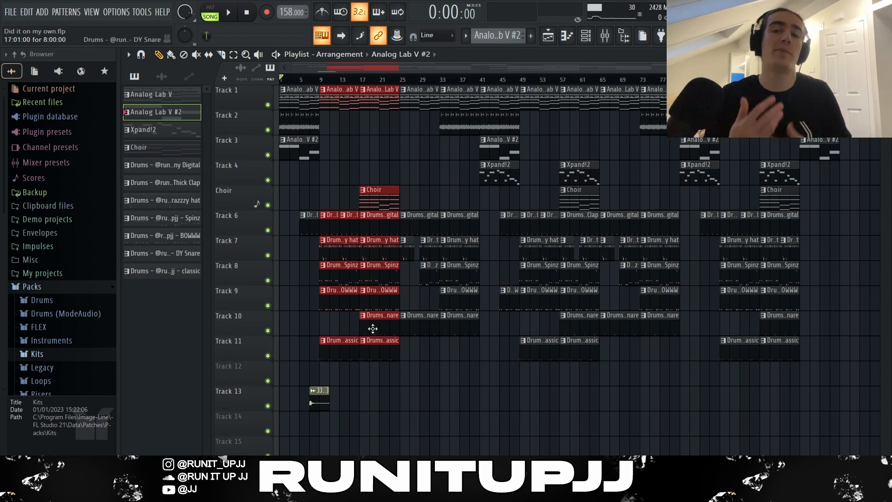
{"action": "left_click_drag", "start_coordinate": [402, 87], "coordinate": [508, 421]}
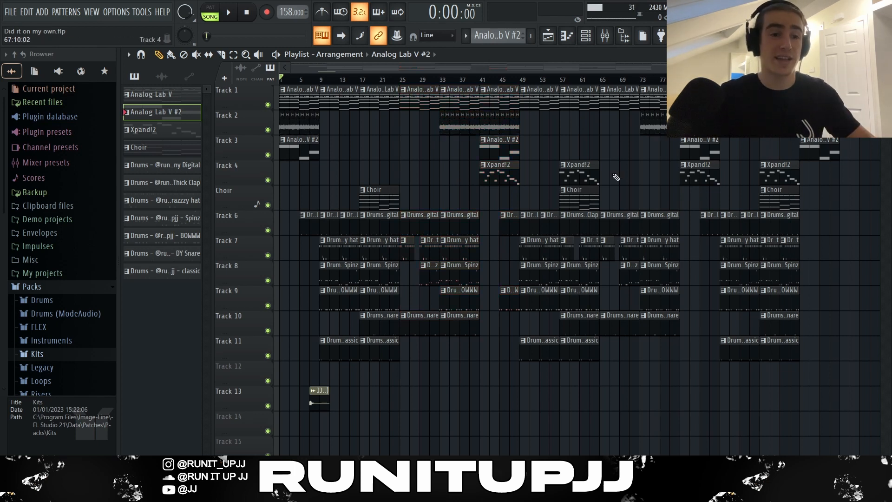
{"action": "left_click", "coordinate": [586, 173], "text": "ctrl"}
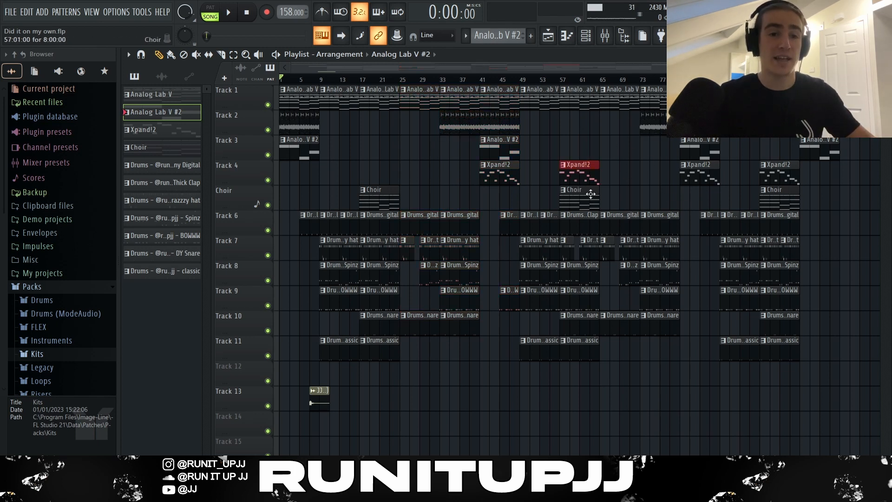
{"action": "left_click", "coordinate": [780, 173], "text": "ctrl"}
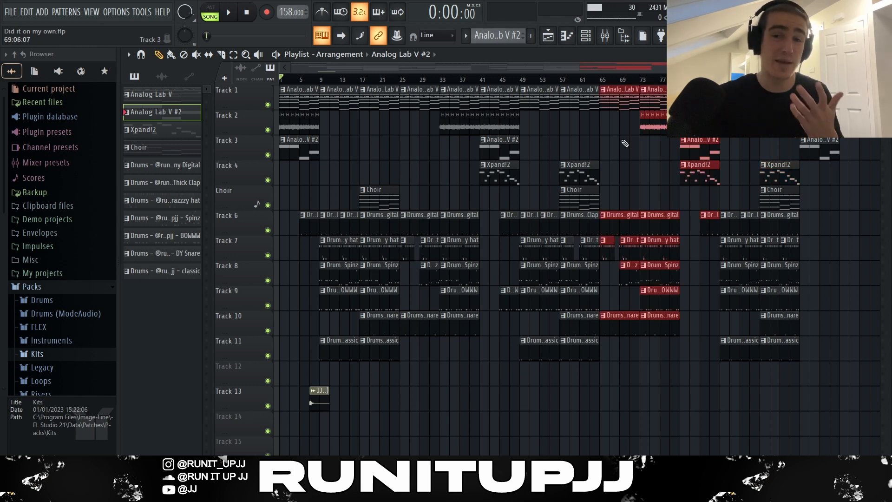
{"action": "left_click_drag", "start_coordinate": [809, 184], "coordinate": [860, 93]}
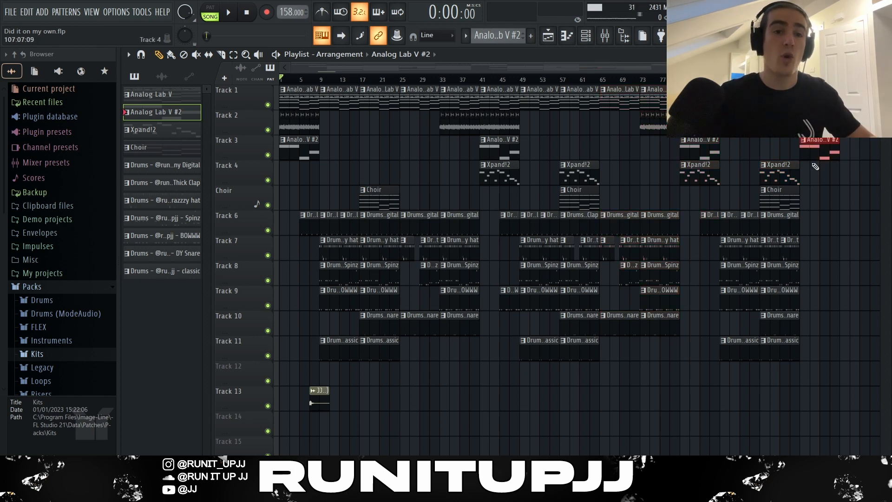